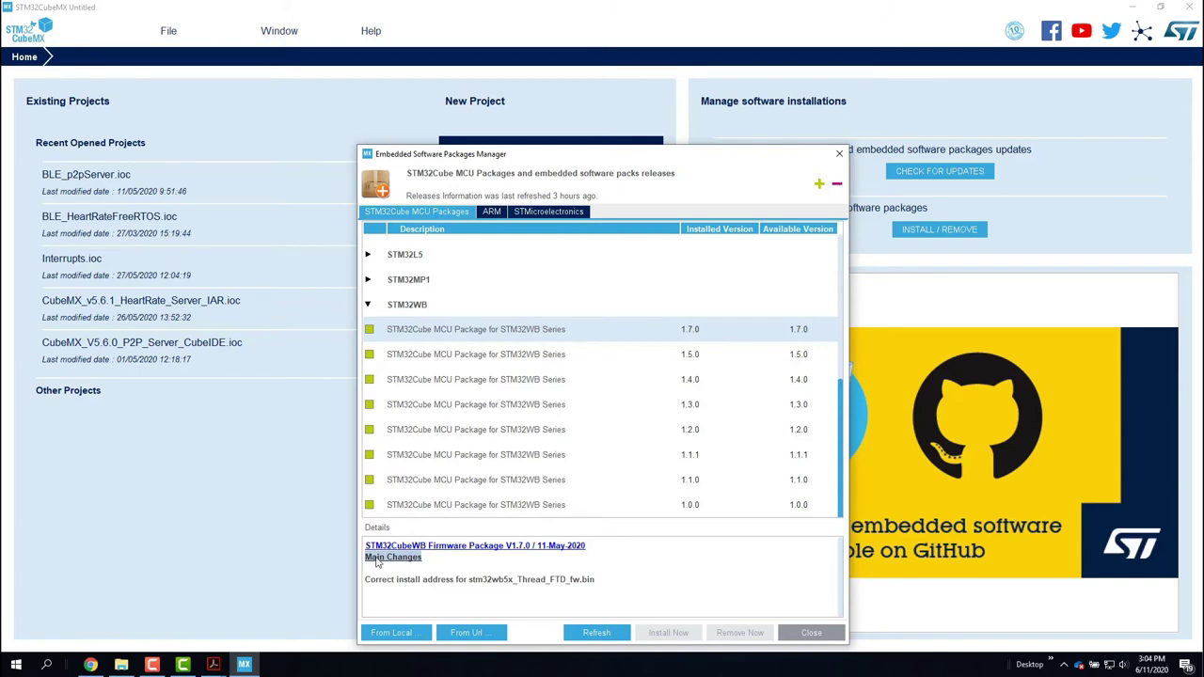
# Review the main changes of the STM32WB MCU packages 1.7.0 and 1.5.0, then close the package manager.
pyautogui.click(445, 564)
pyautogui.click(516, 354)
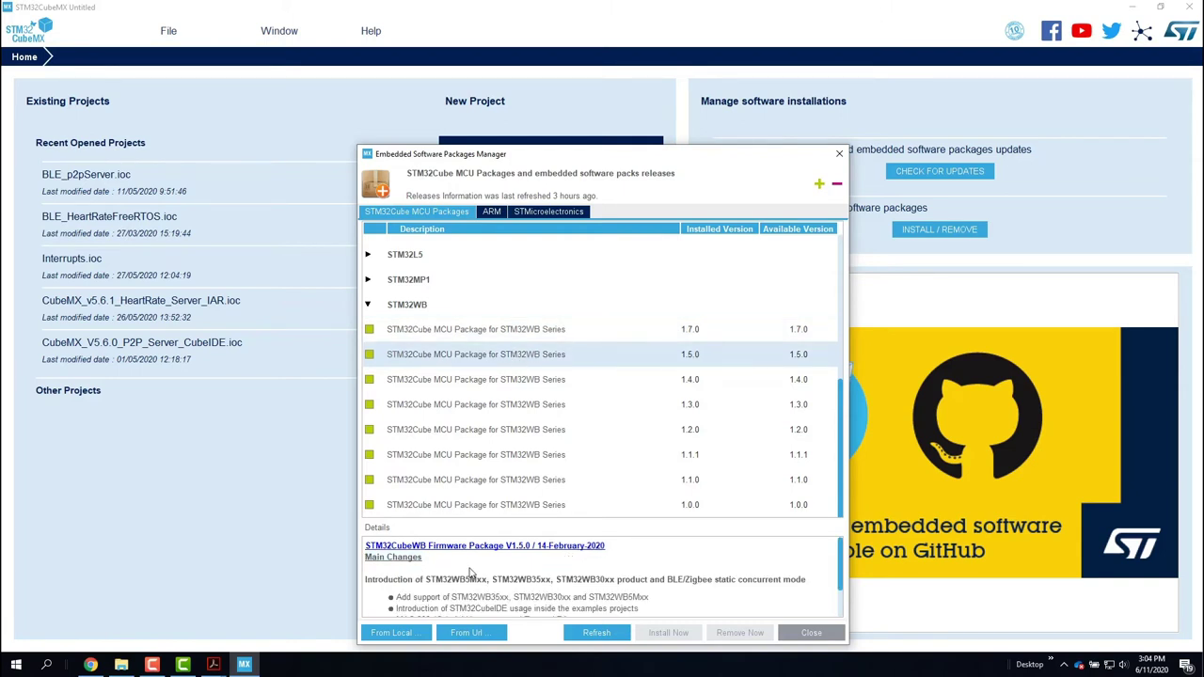
pyautogui.scroll(-2, 470, 571)
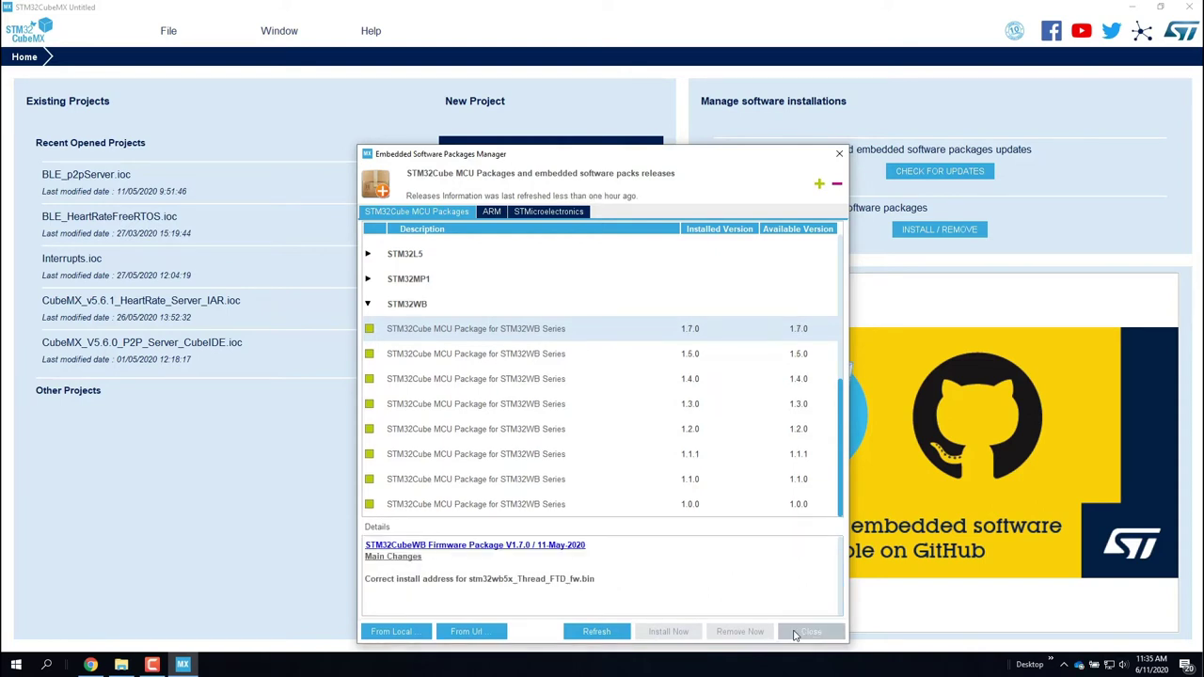
pyautogui.click(793, 633)
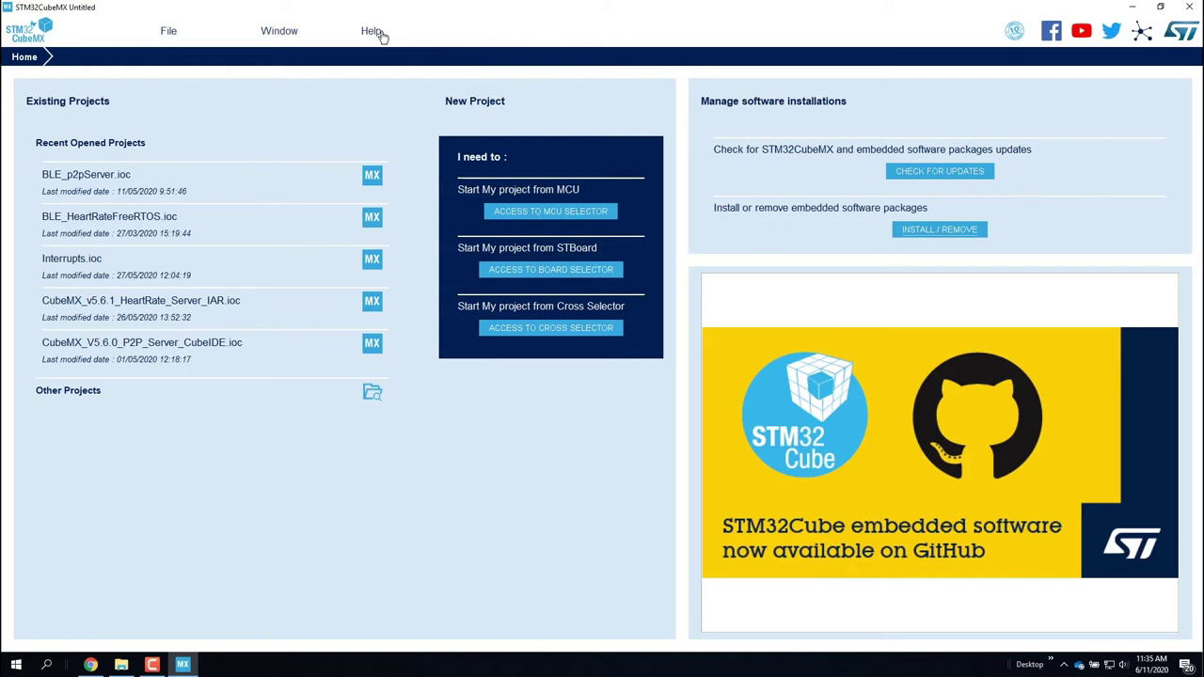
# Check the firmware repository folder path in the updater settings and leave the settings unchanged.
pyautogui.click(371, 32)
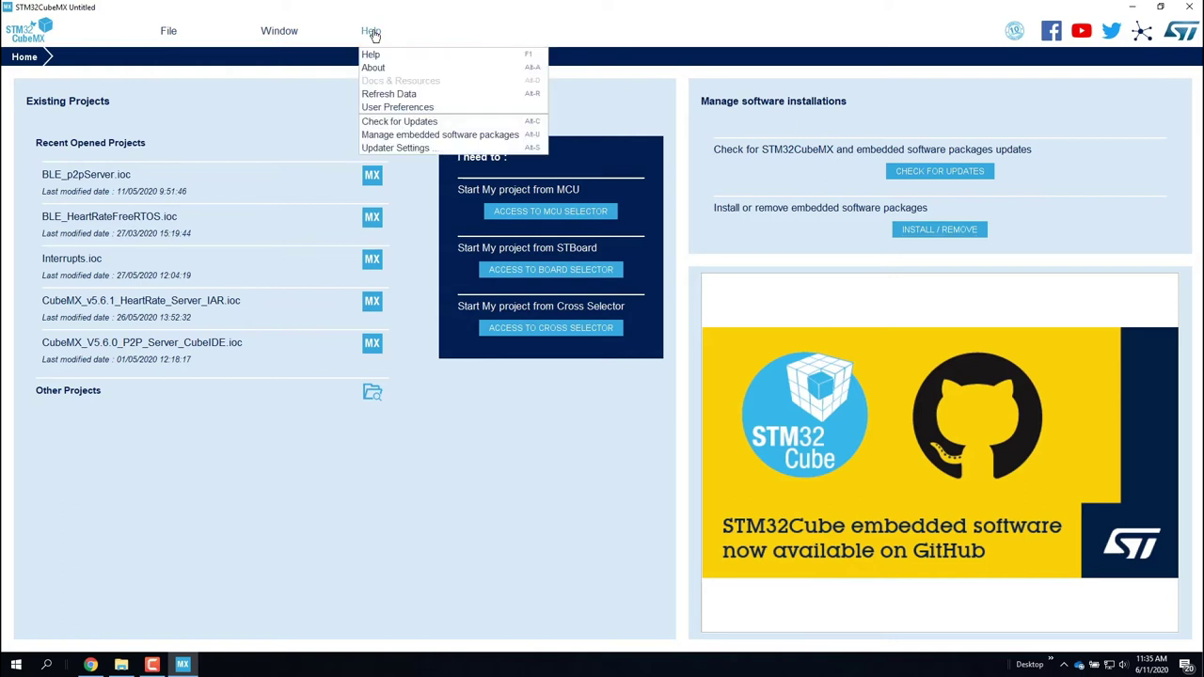
pyautogui.click(397, 149)
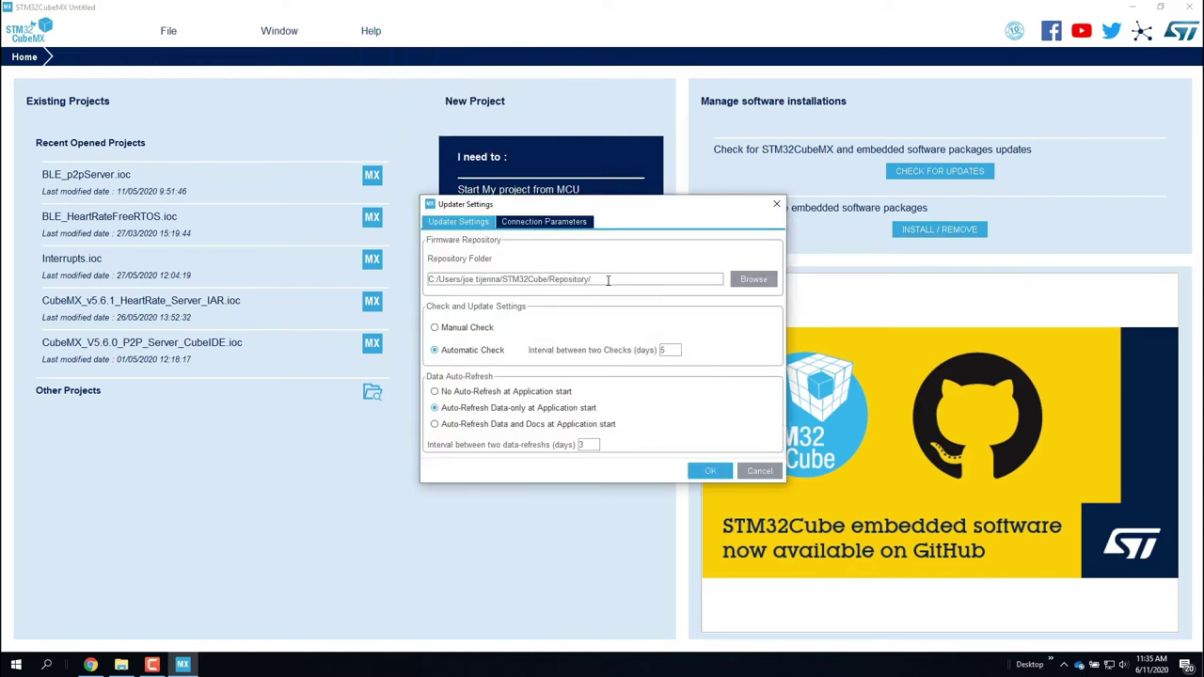
pyautogui.moveTo(608, 280); pyautogui.dragTo(426, 280)
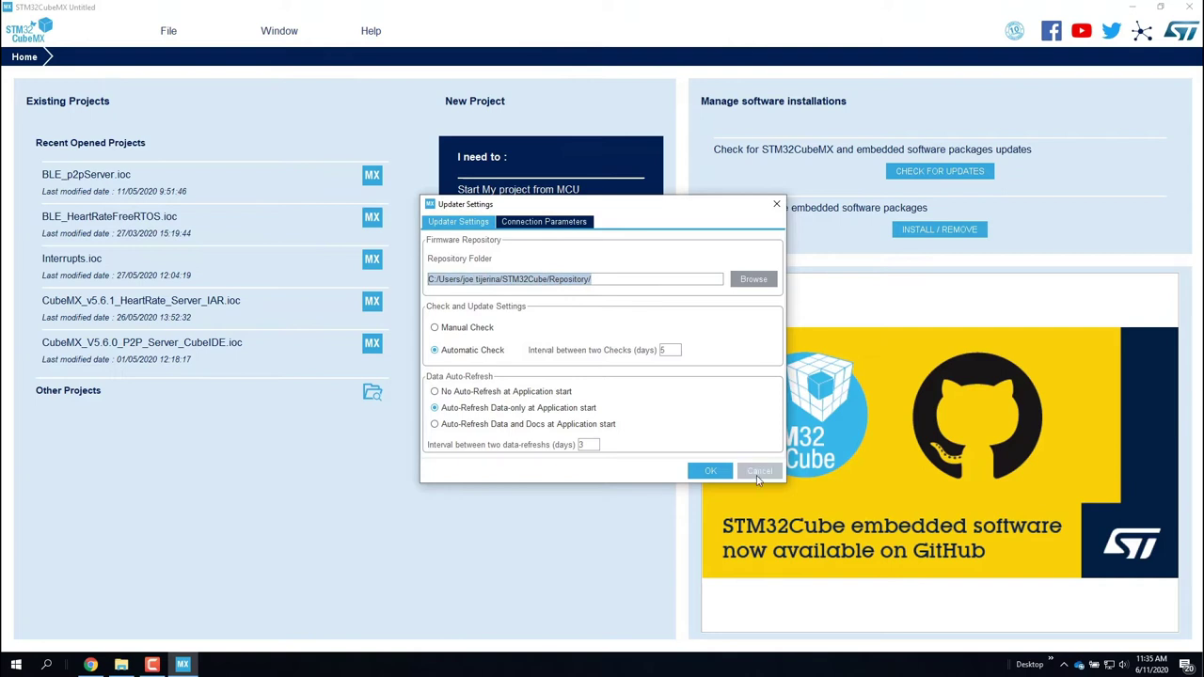
pyautogui.click(760, 472)
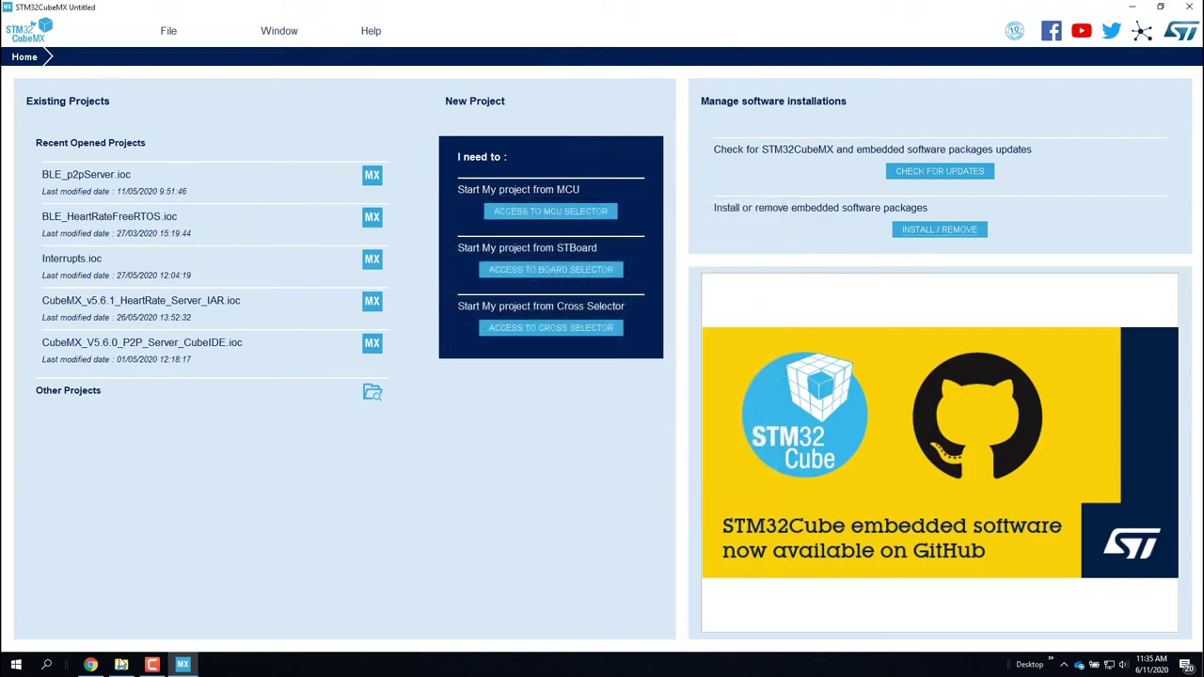
# Switch to File Explorer and open the STM32Cube_FW_WB_V1.7.0 folder in the STM32Cube repository.
pyautogui.click(121, 664)
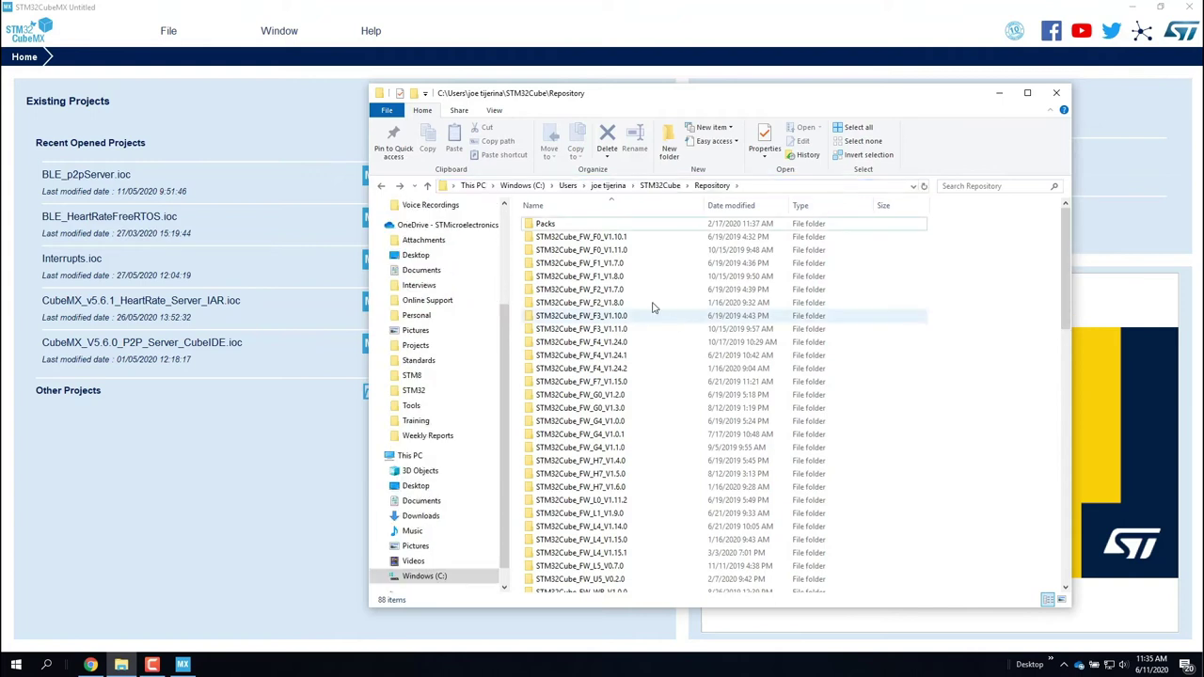
pyautogui.scroll(-8, 613, 282)
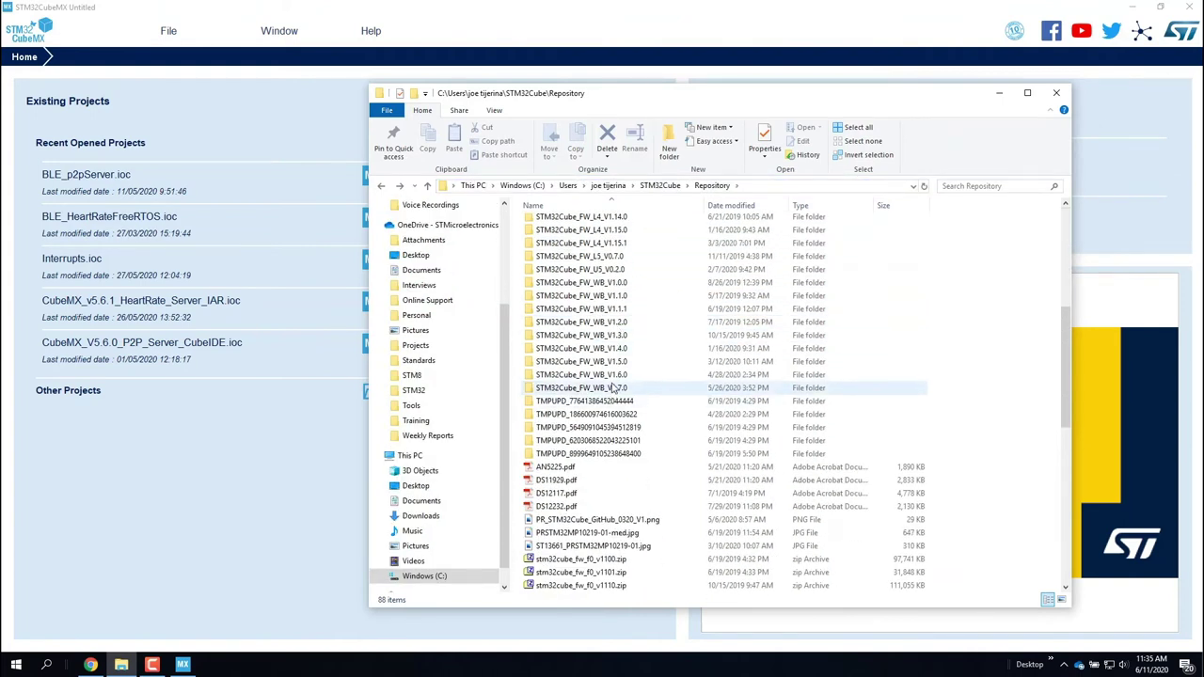
pyautogui.doubleClick(623, 389)
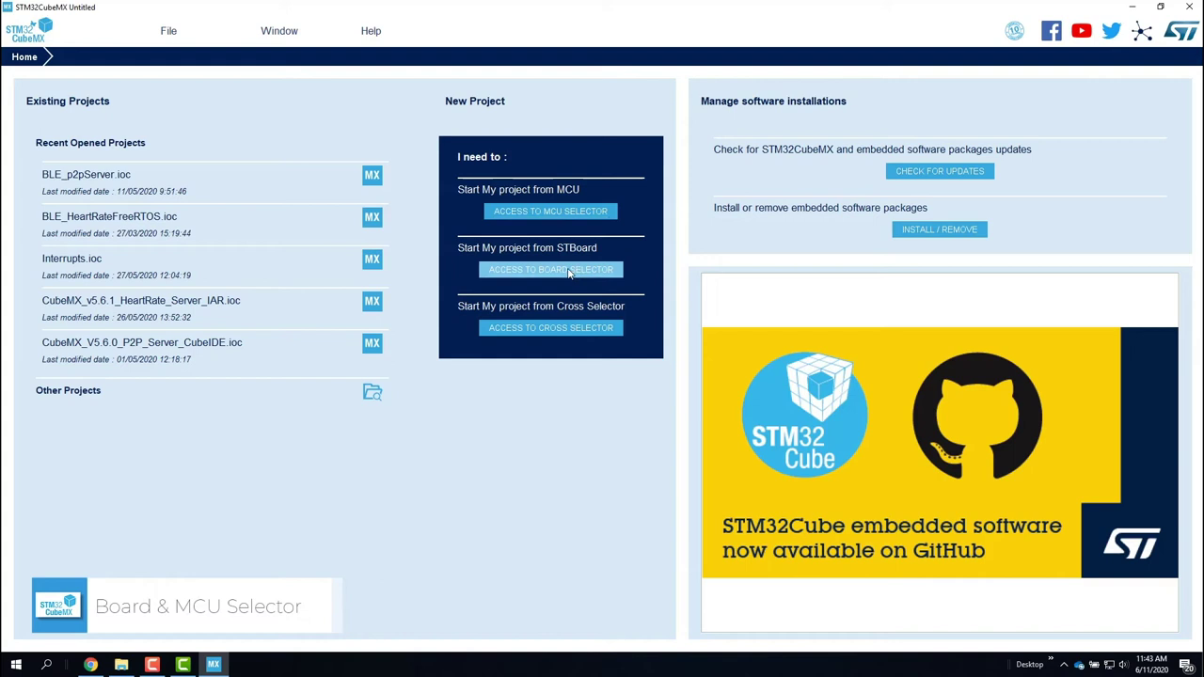
# Open the board selector for a new project and apply a filter to the boards list.
pyautogui.click(576, 268)
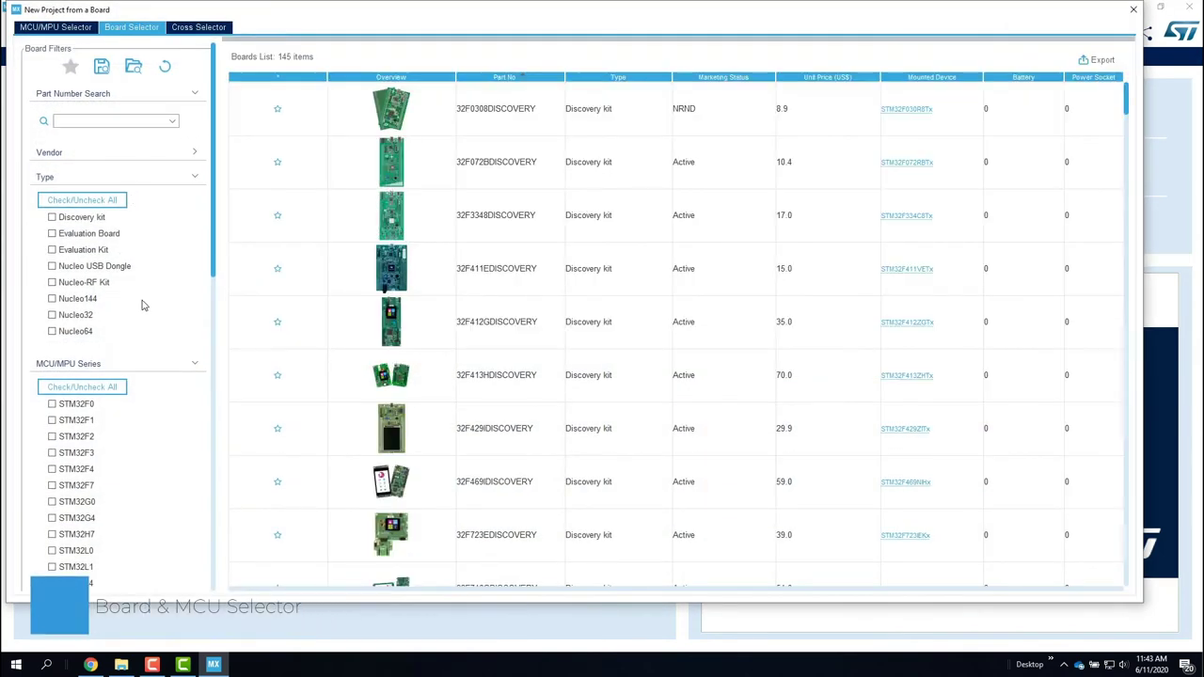
pyautogui.scroll(-3, 143, 305)
pyautogui.scroll(-1, 143, 306)
pyautogui.click(52, 498)
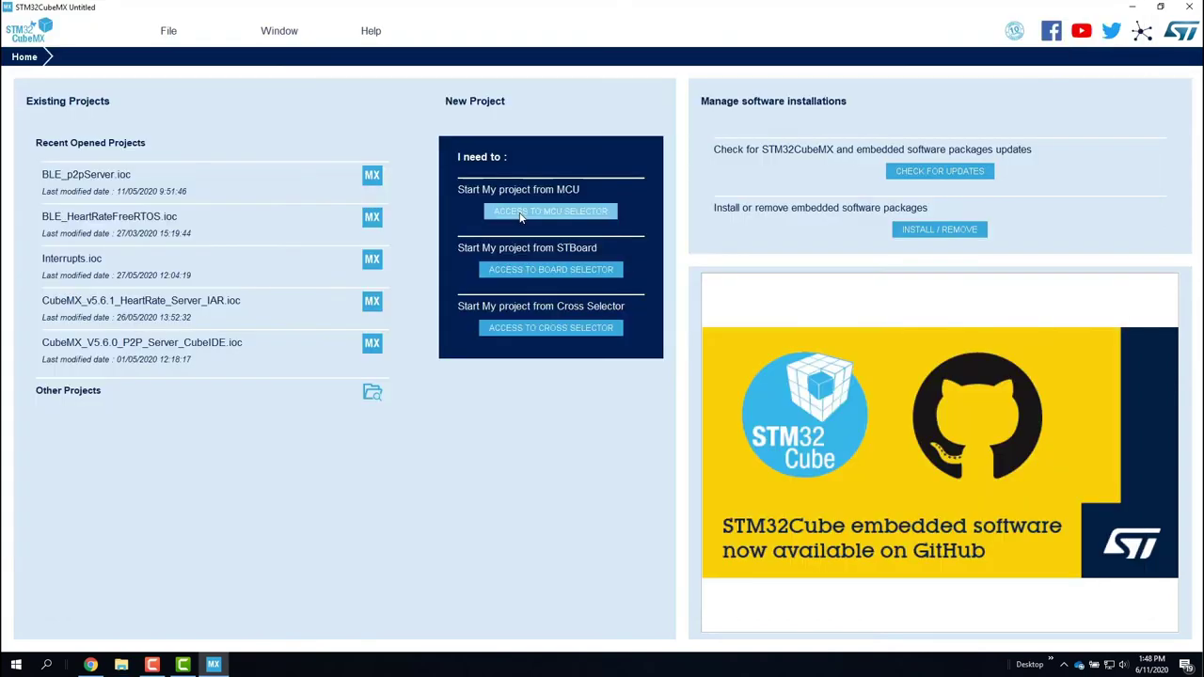
# Open the MCU selector and filter the devices to the STM32WB series with a minimum of 1024 kBytes of flash.
pyautogui.click(519, 217)
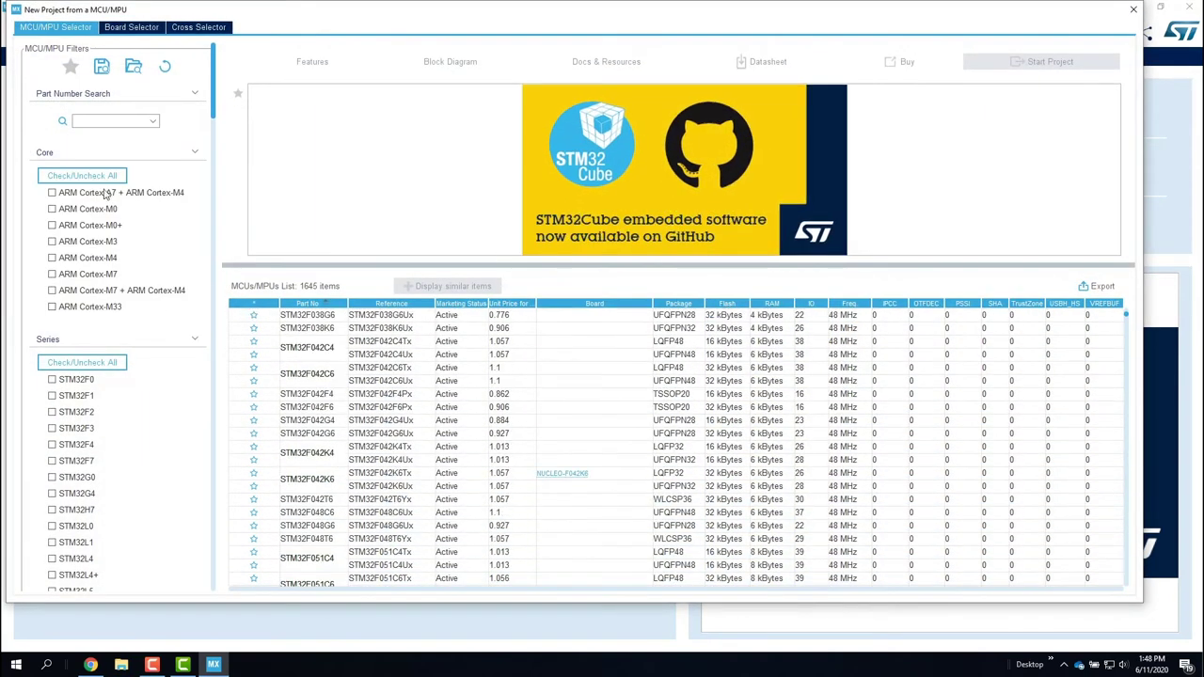
pyautogui.scroll(-5, 98, 226)
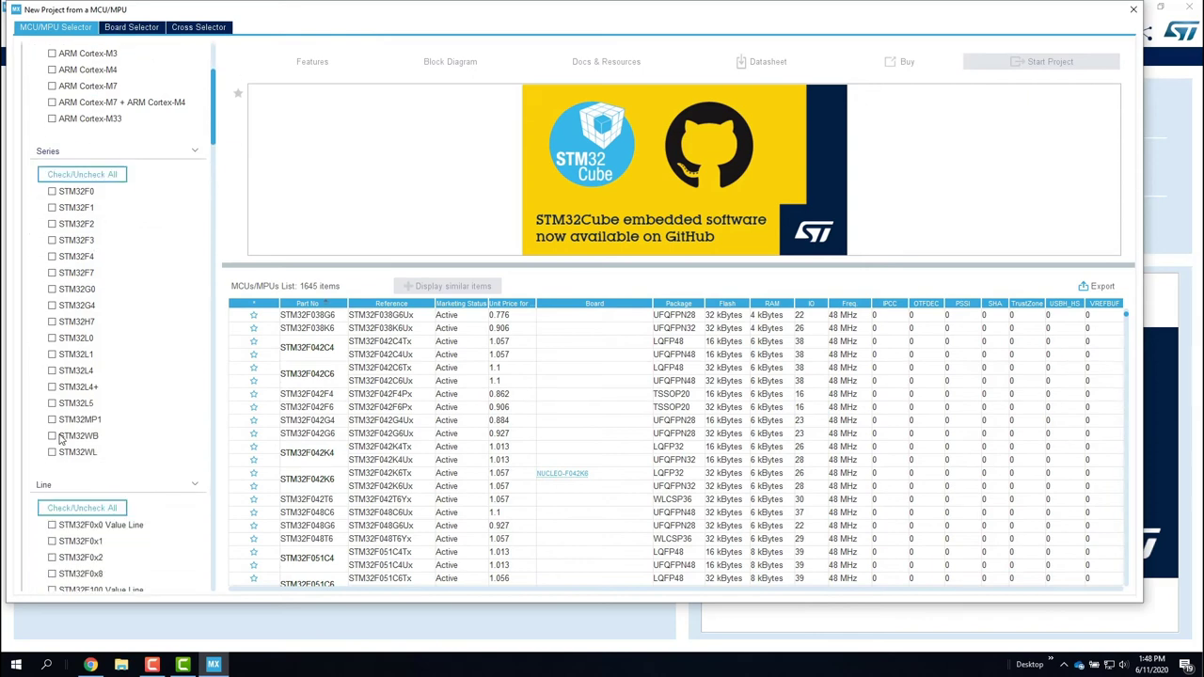
pyautogui.click(53, 436)
pyautogui.moveTo(213, 123); pyautogui.dragTo(216, 454)
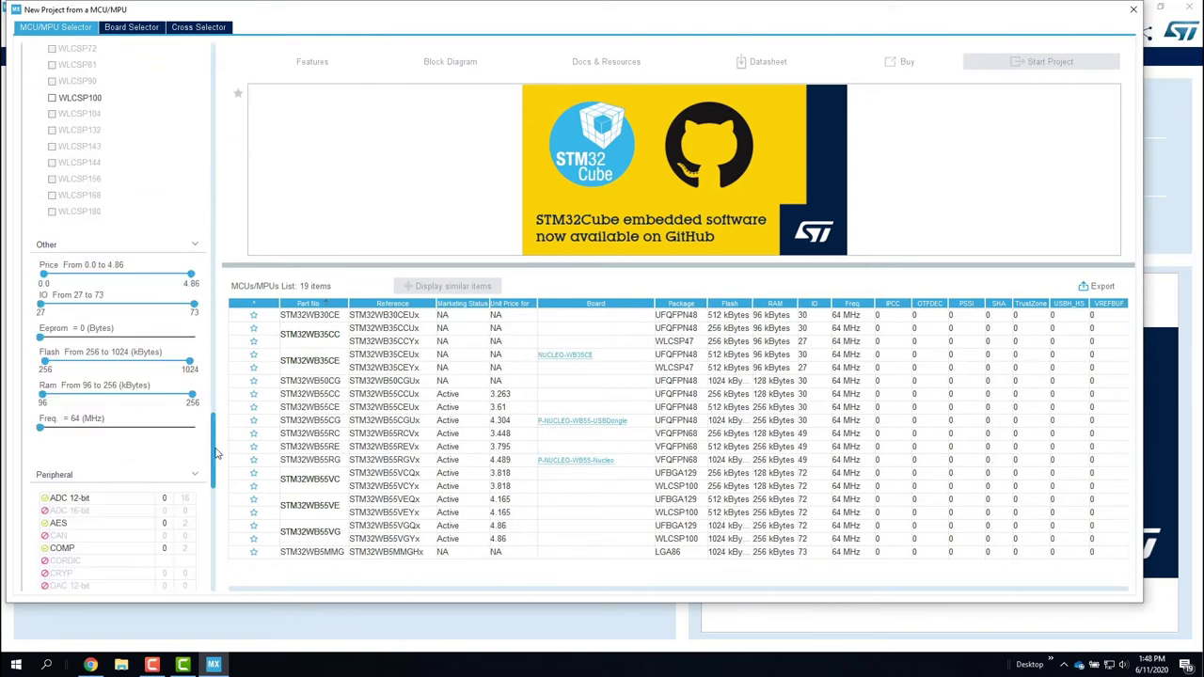
pyautogui.moveTo(45, 363); pyautogui.dragTo(192, 370)
# Restrict the MCU list by peripherals, requiring USB Device and 1 USART.
pyautogui.moveTo(215, 428); pyautogui.dragTo(215, 547)
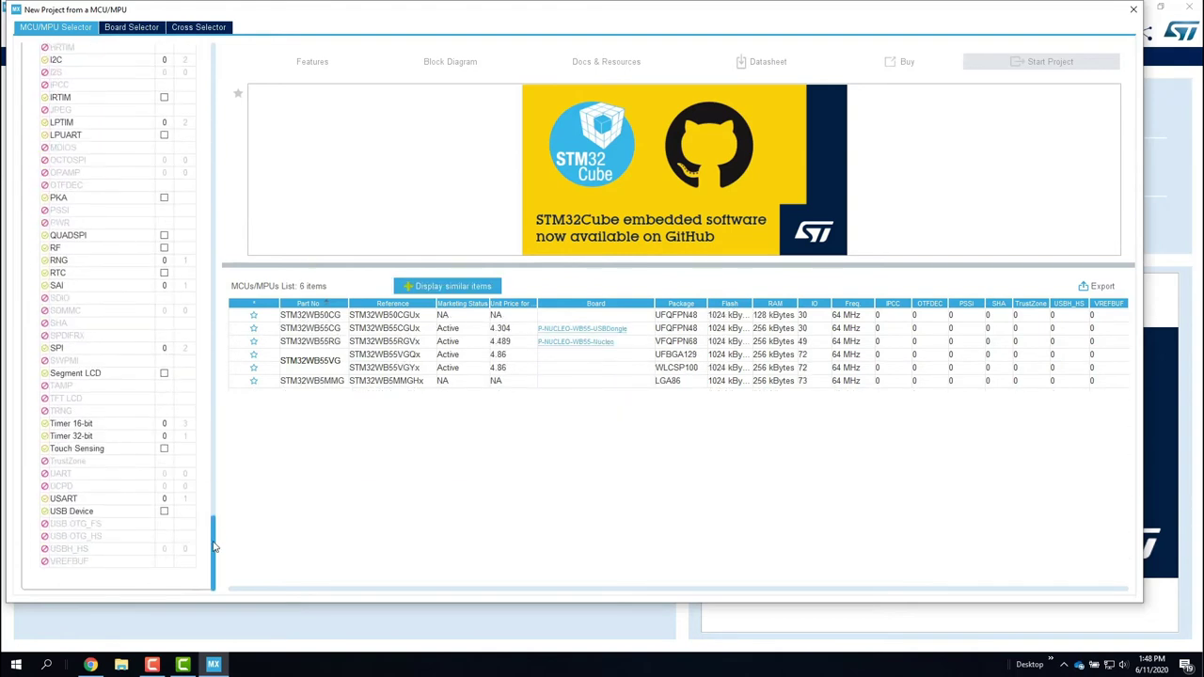
pyautogui.click(166, 511)
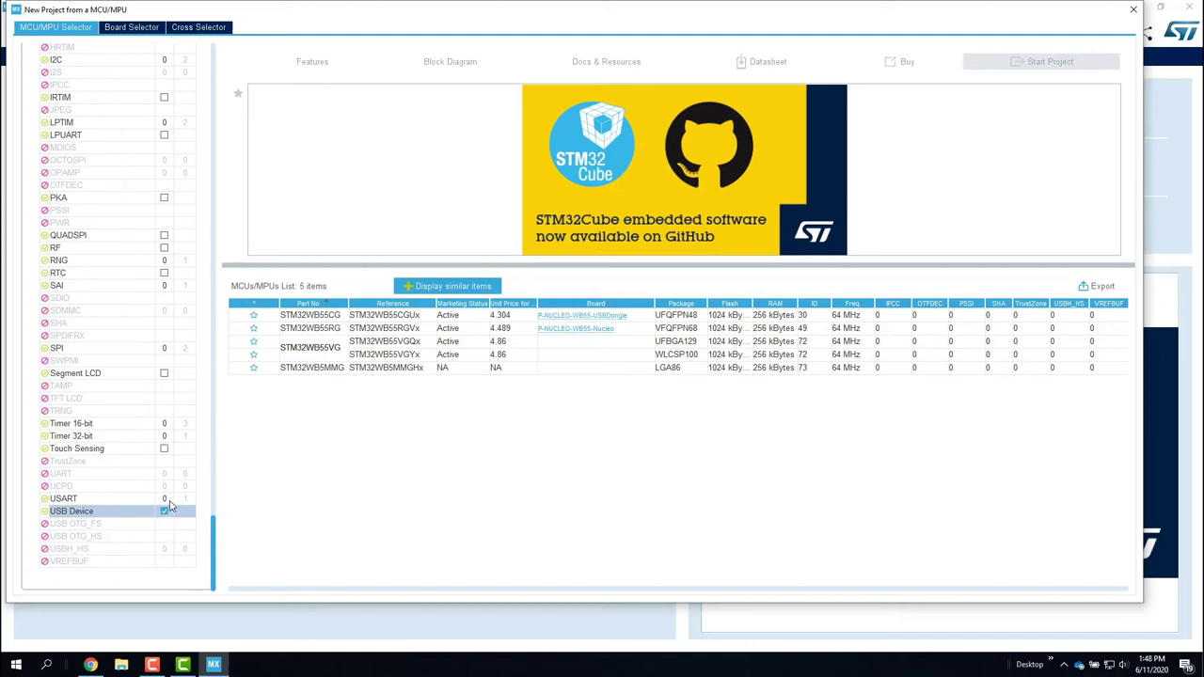
pyautogui.click(165, 498)
pyautogui.press('Return')
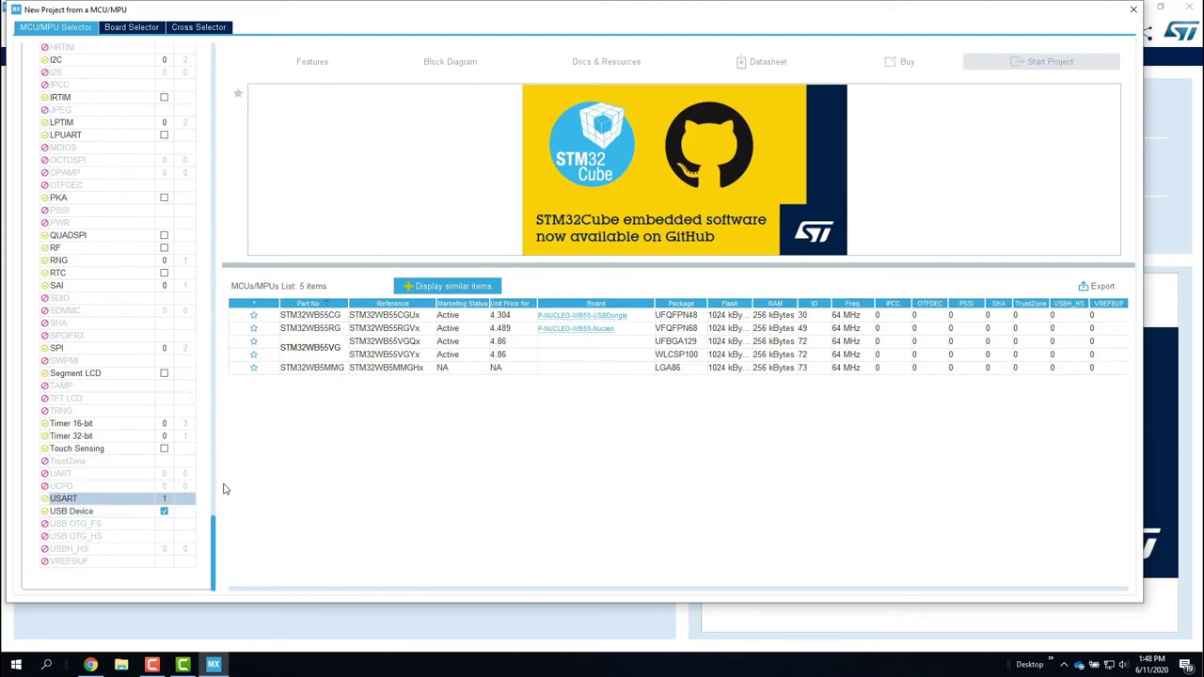
# Select the STM32WB55RGVx in the MCU list, enlarge its details area and read through its description and features.
pyautogui.click(514, 332)
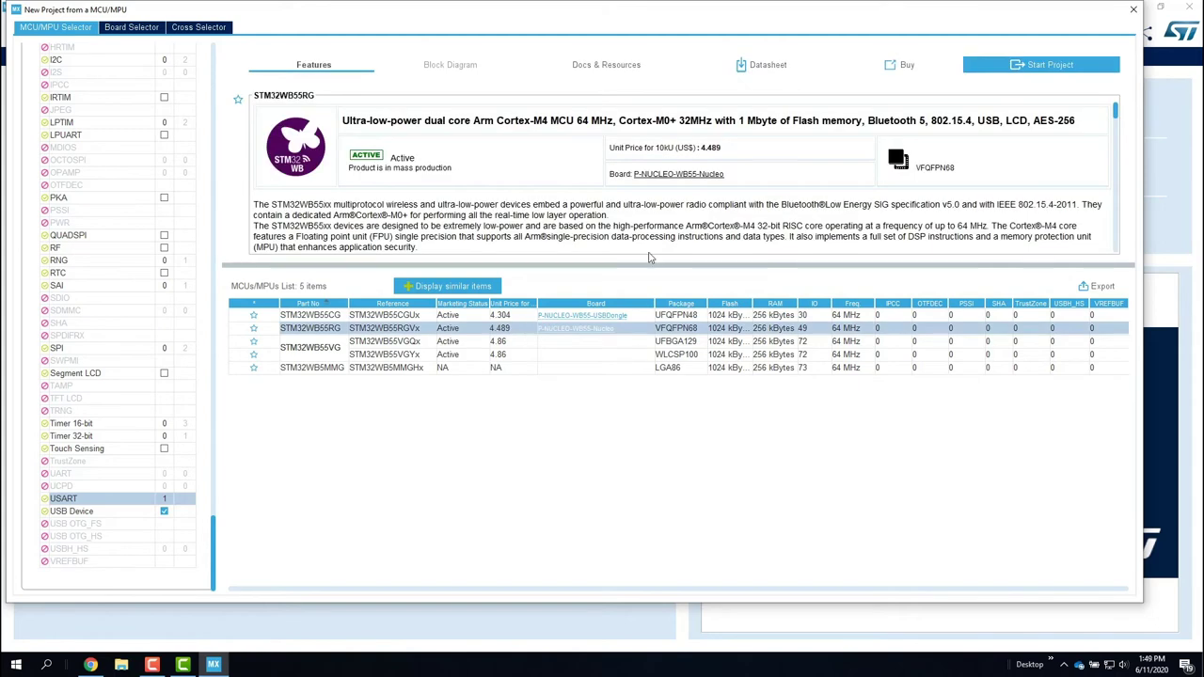
pyautogui.moveTo(648, 265); pyautogui.dragTo(669, 431)
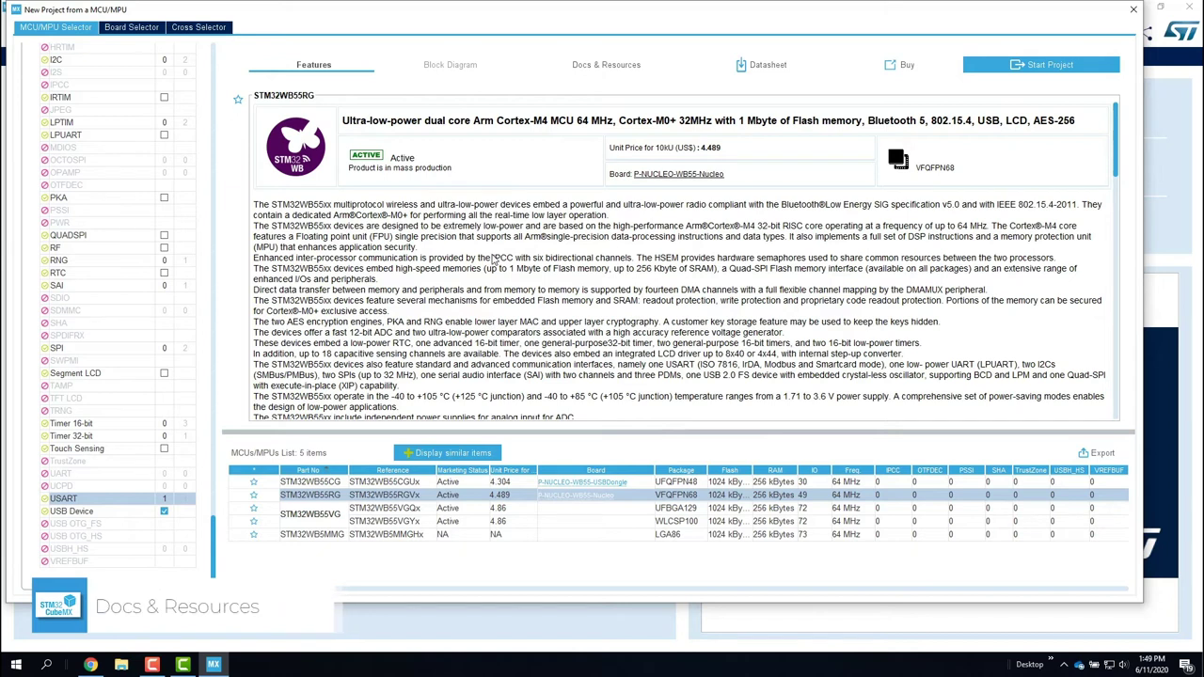
pyautogui.scroll(-3, 730, 252)
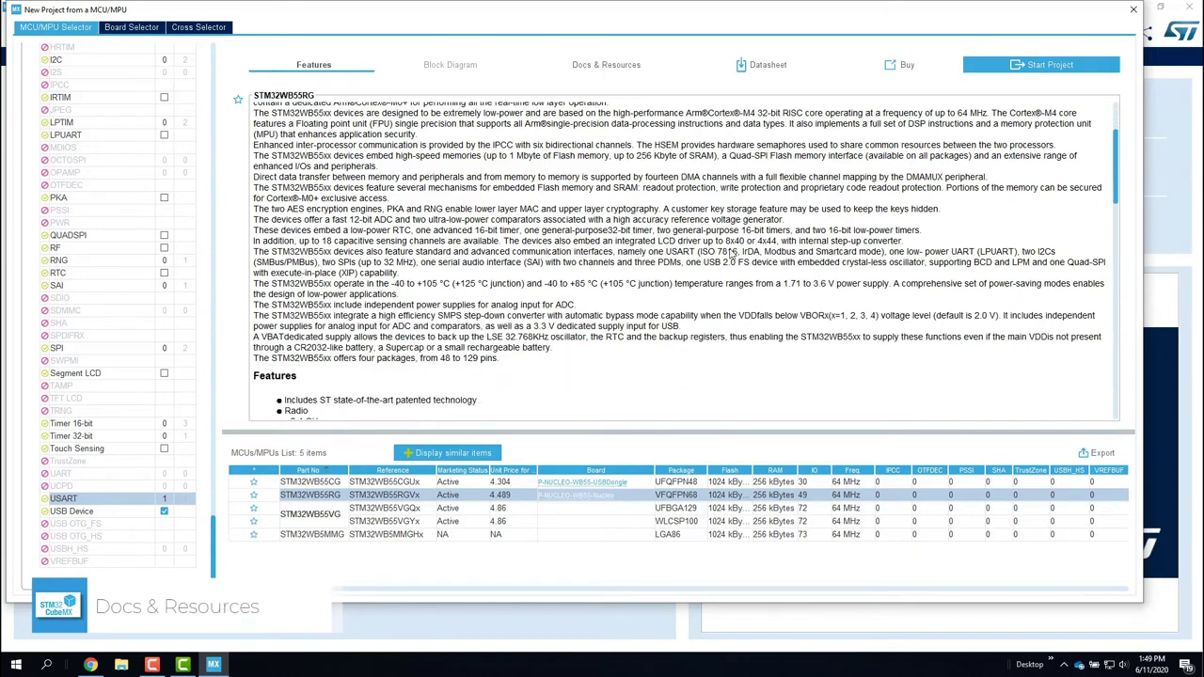
pyautogui.scroll(-6, 731, 252)
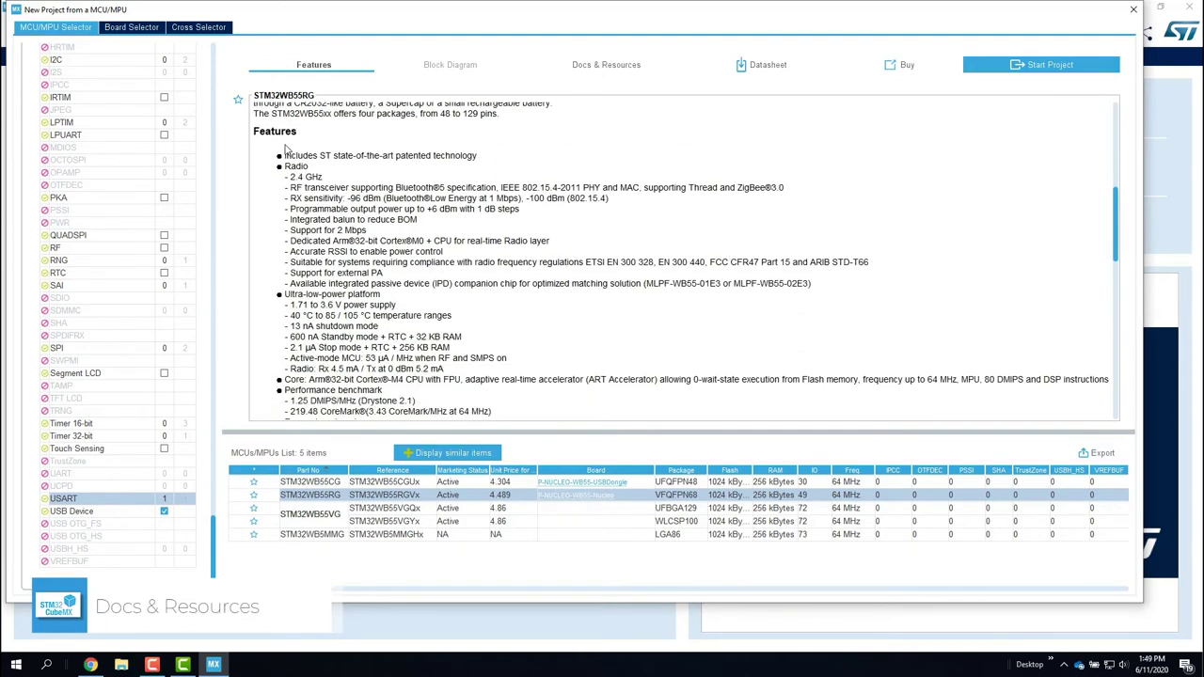
pyautogui.moveTo(257, 134); pyautogui.dragTo(314, 134)
pyautogui.scroll(-10, 544, 252)
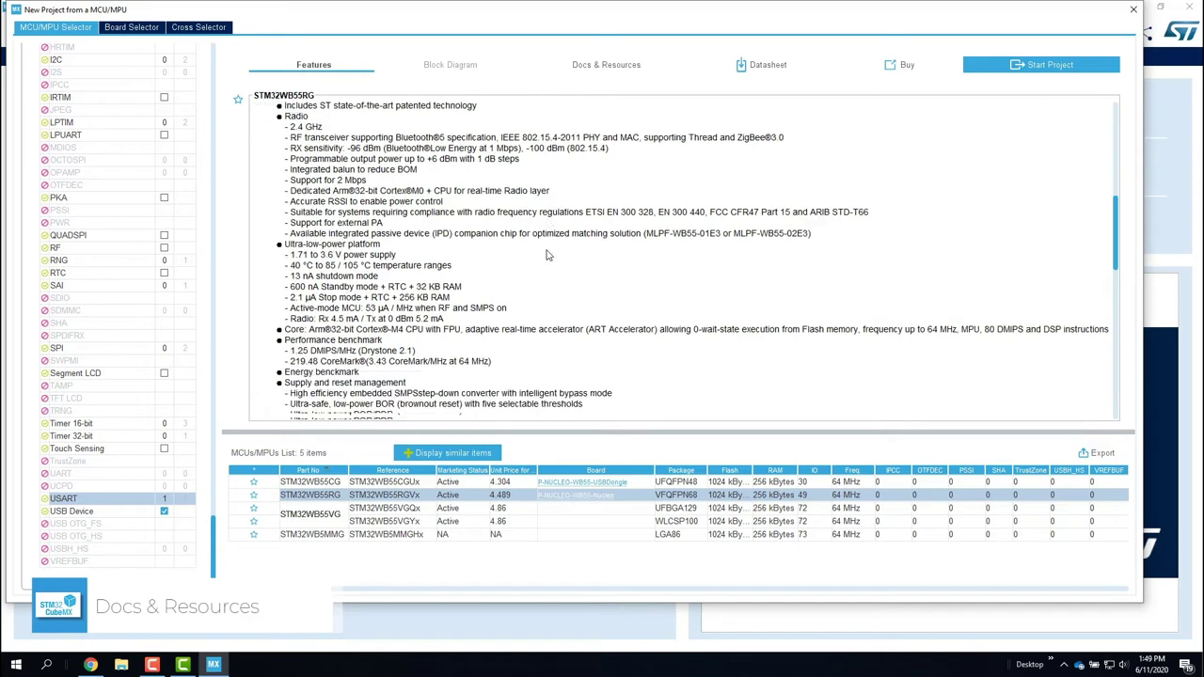
# Browse the STM32WB55RG documents and resources, from datasheet and manuals through the application notes.
pyautogui.click(585, 68)
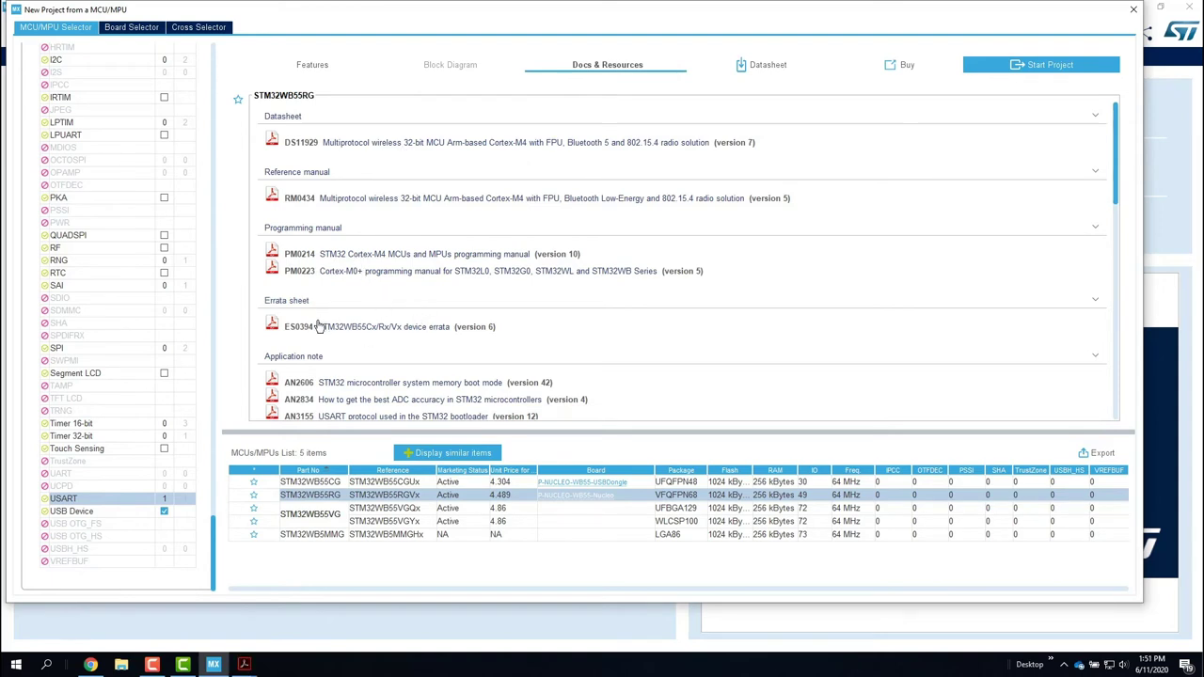
pyautogui.scroll(-3, 320, 325)
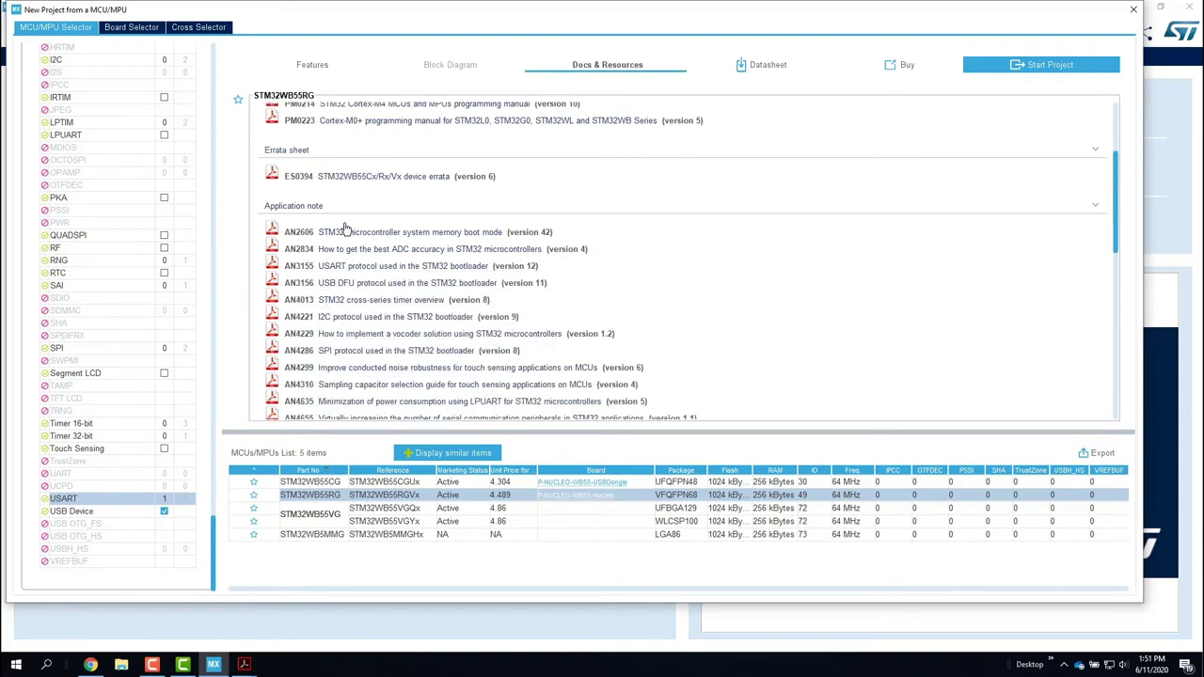
pyautogui.scroll(-3, 357, 232)
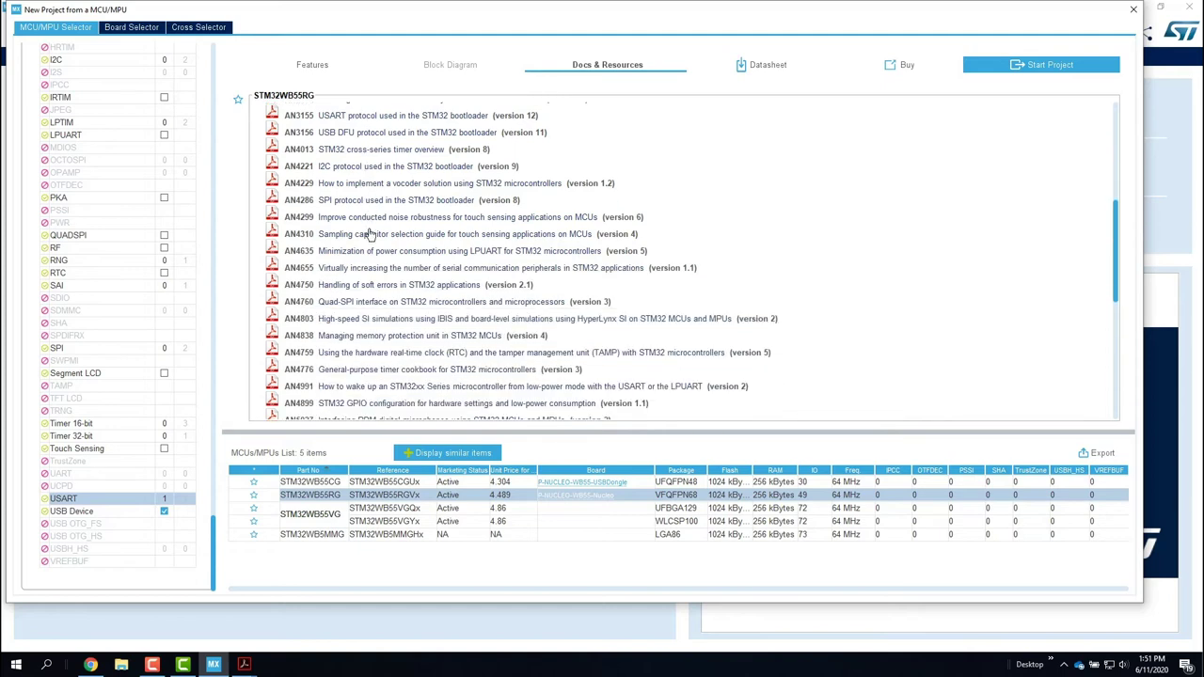
pyautogui.scroll(-4, 371, 234)
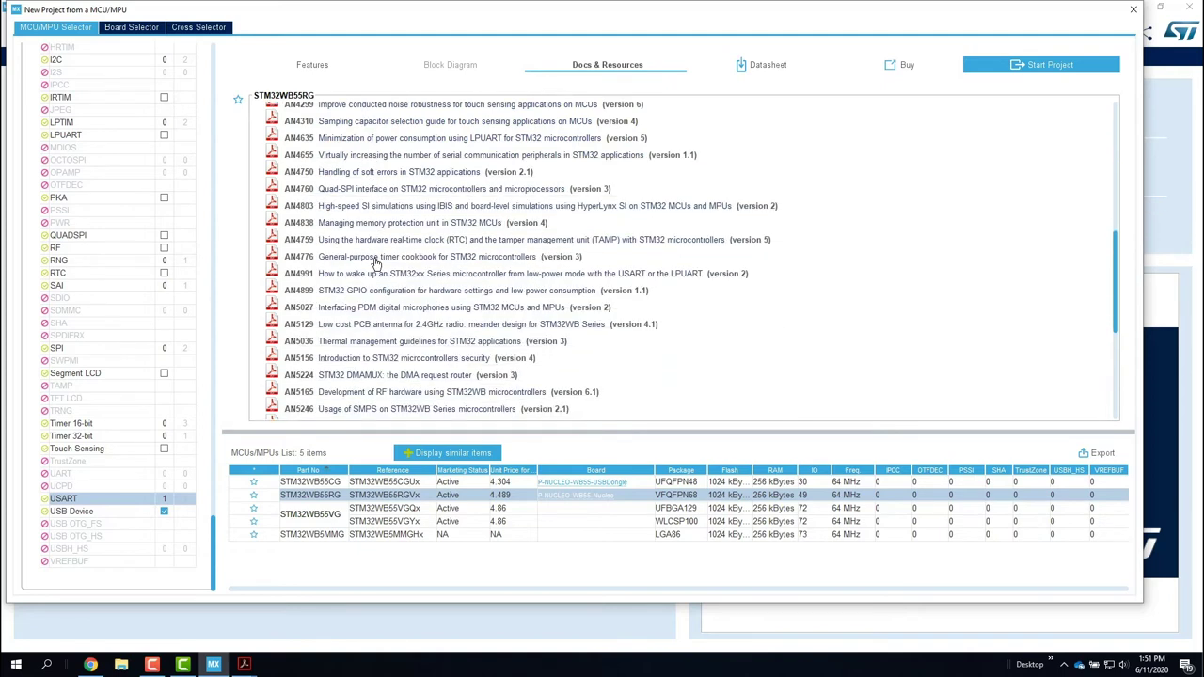
pyautogui.scroll(-2, 375, 265)
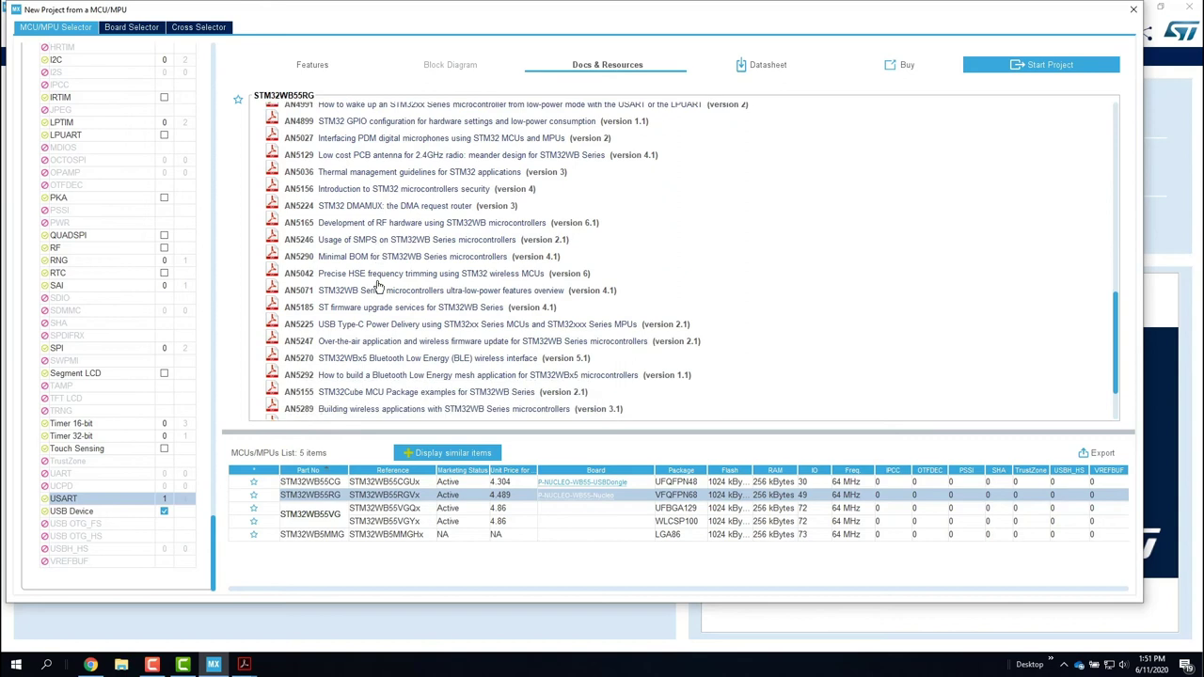
pyautogui.scroll(-1, 376, 287)
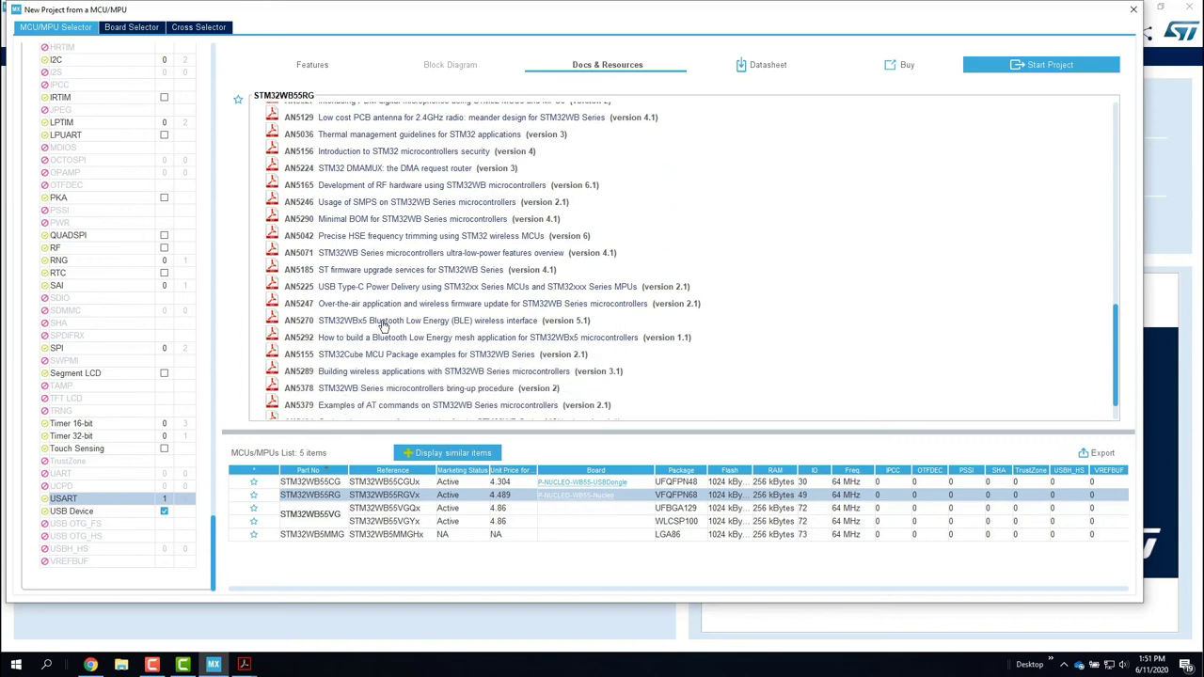
pyautogui.scroll(-1, 385, 329)
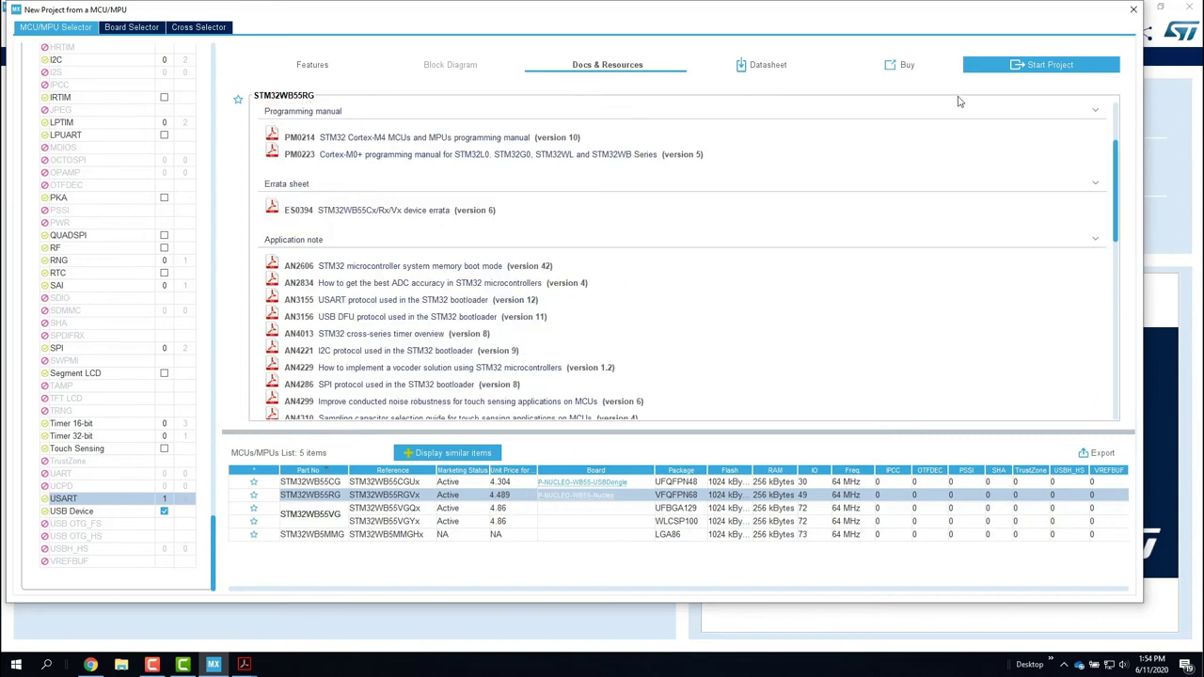
# Start the project with the selected STM32WB55RGVx and set both the RCC high-speed and low-speed clocks to Crystal/Ceramic Resonator.
pyautogui.click(1081, 64)
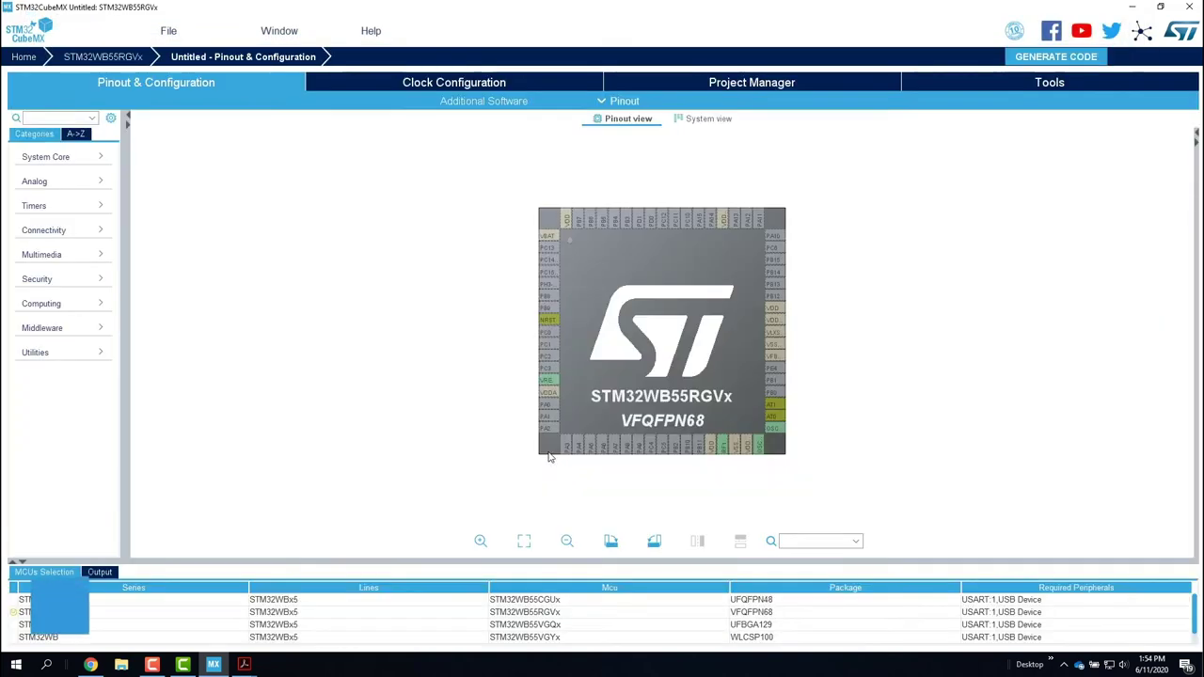
pyautogui.click(65, 161)
pyautogui.click(42, 243)
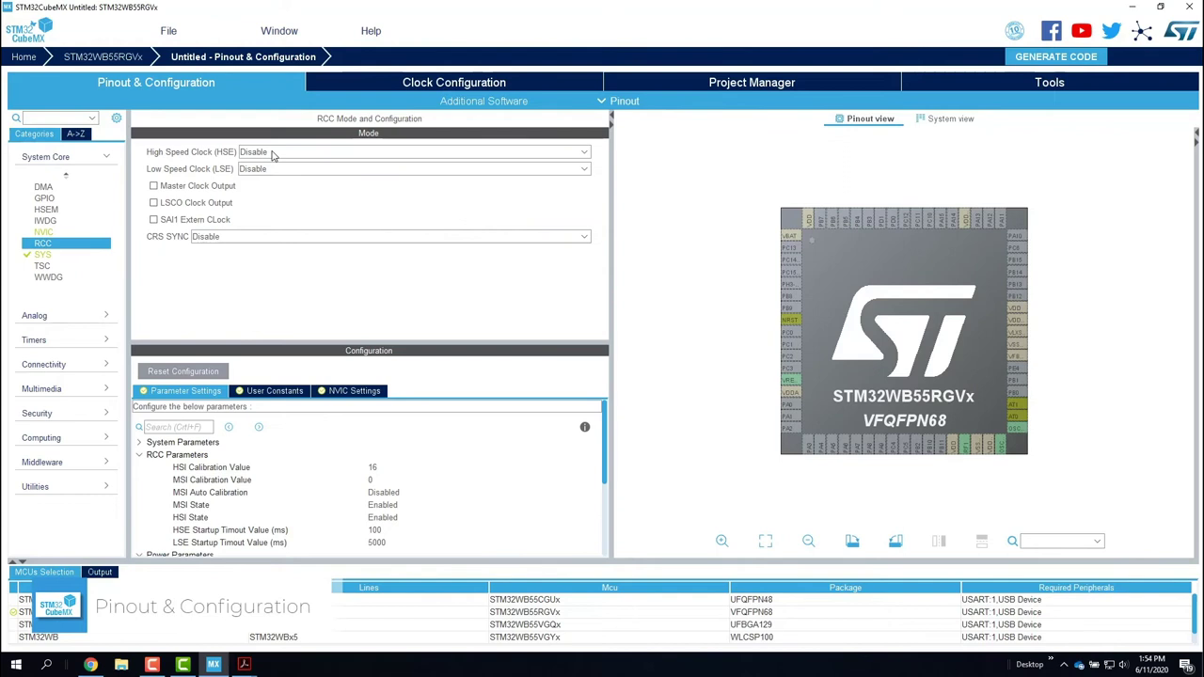
pyautogui.click(271, 154)
pyautogui.click(287, 191)
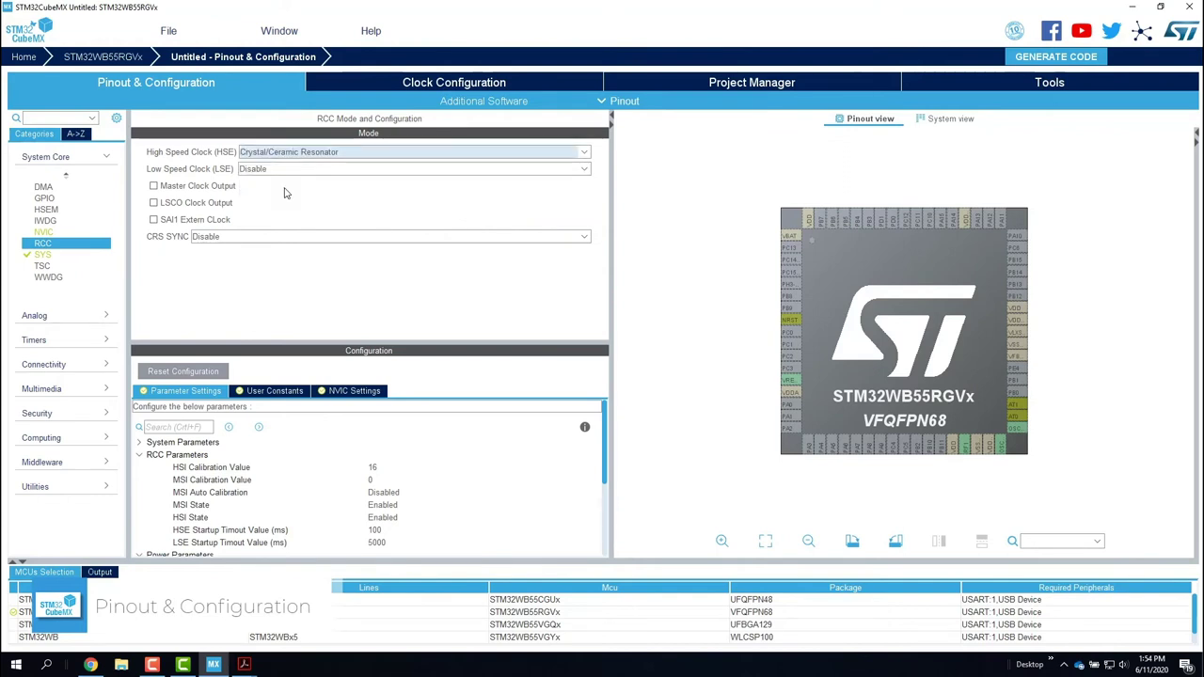
pyautogui.click(286, 170)
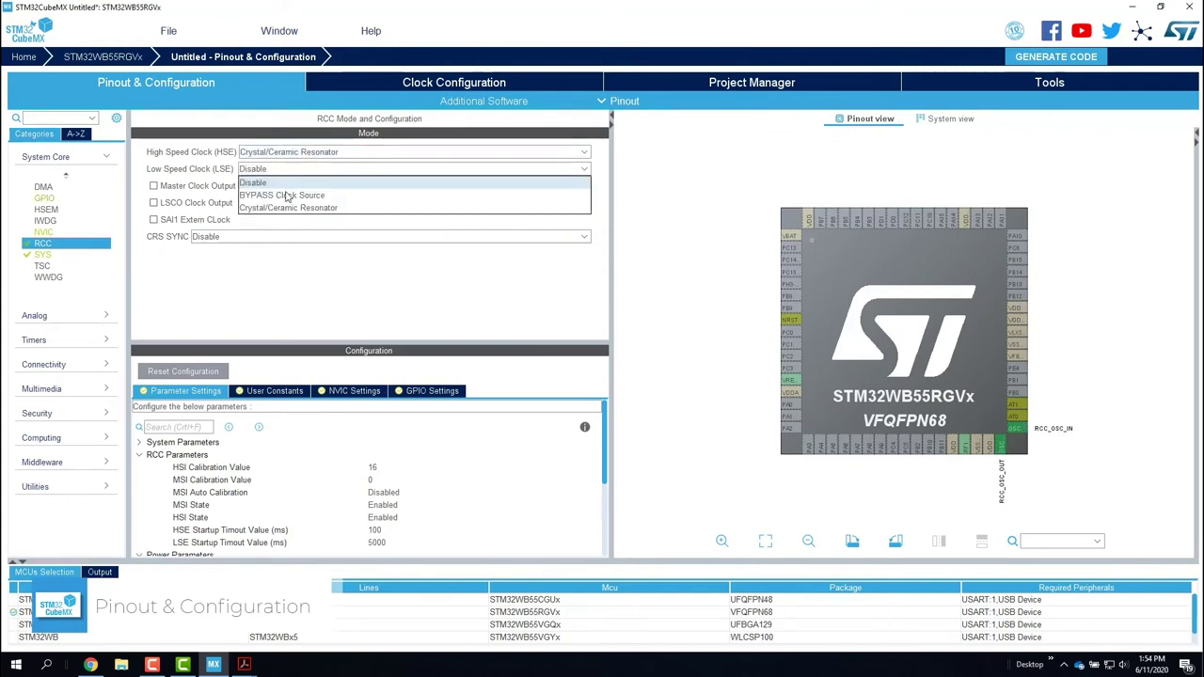
pyautogui.click(288, 208)
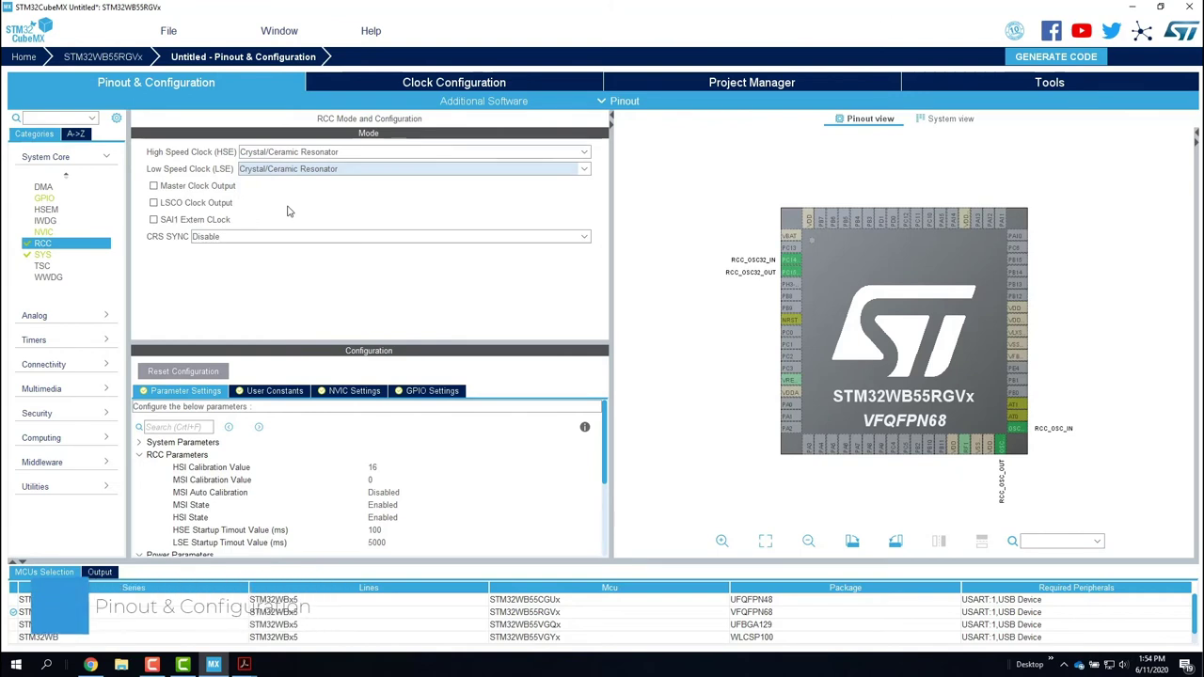
# Enable the Master Clock Output in RCC and activate the clock source of the RTC timer.
pyautogui.click(153, 186)
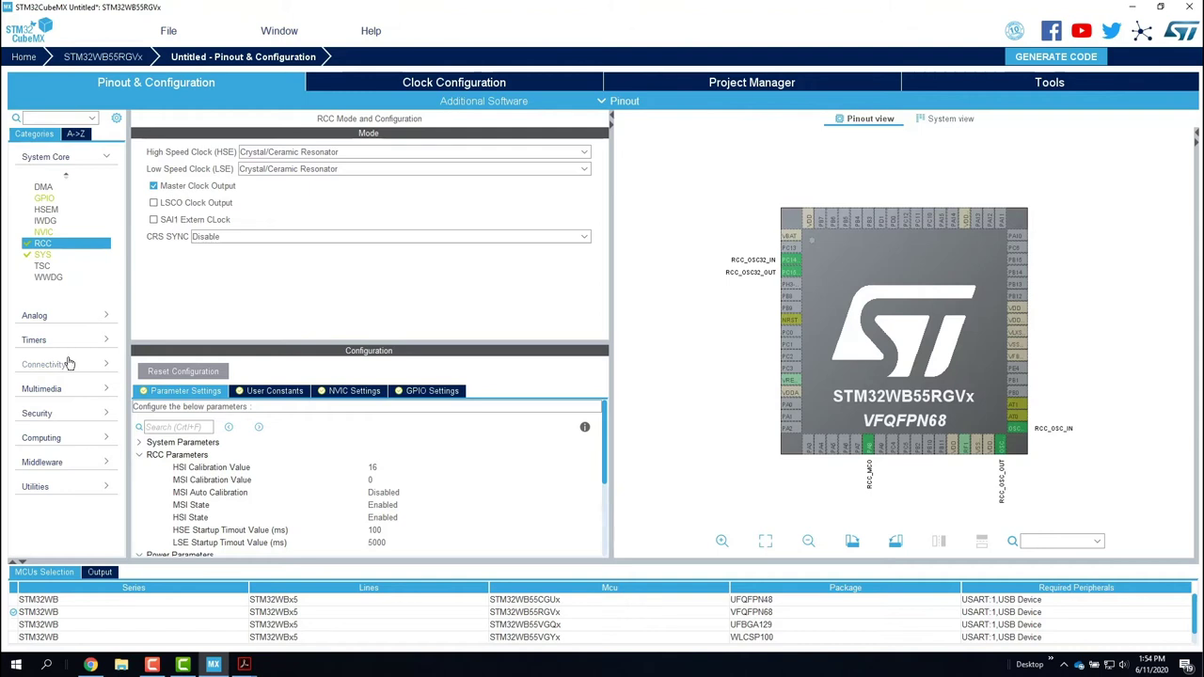
pyautogui.click(35, 340)
pyautogui.scroll(-1, 53, 353)
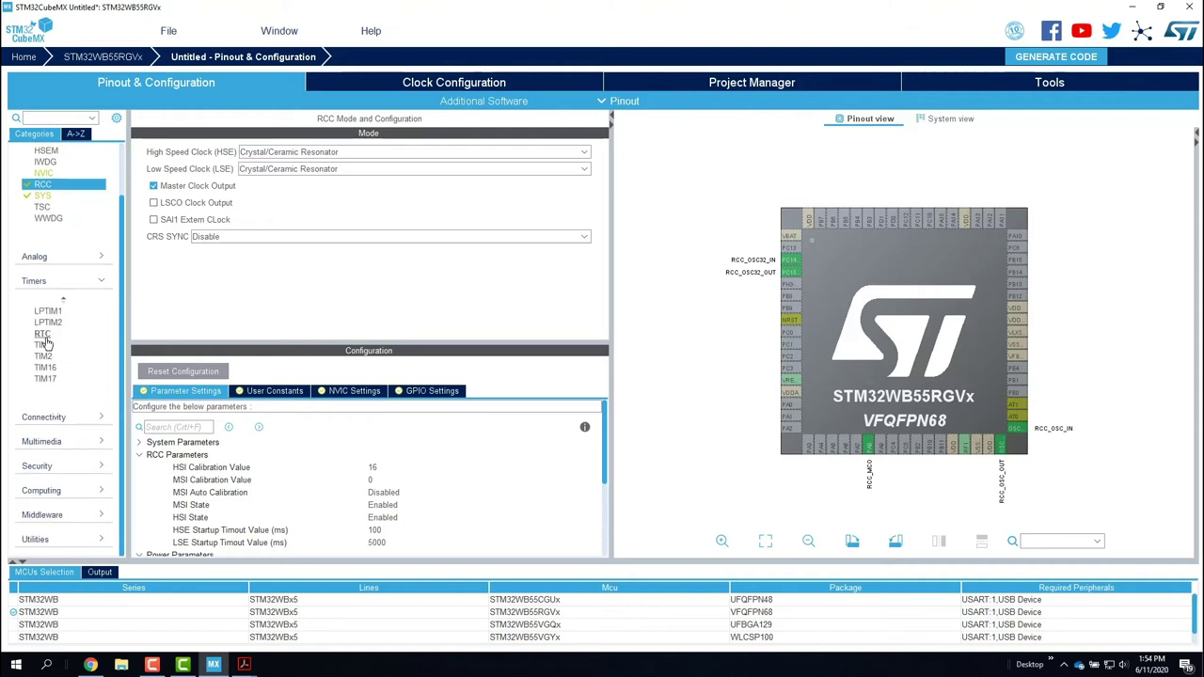
pyautogui.click(43, 334)
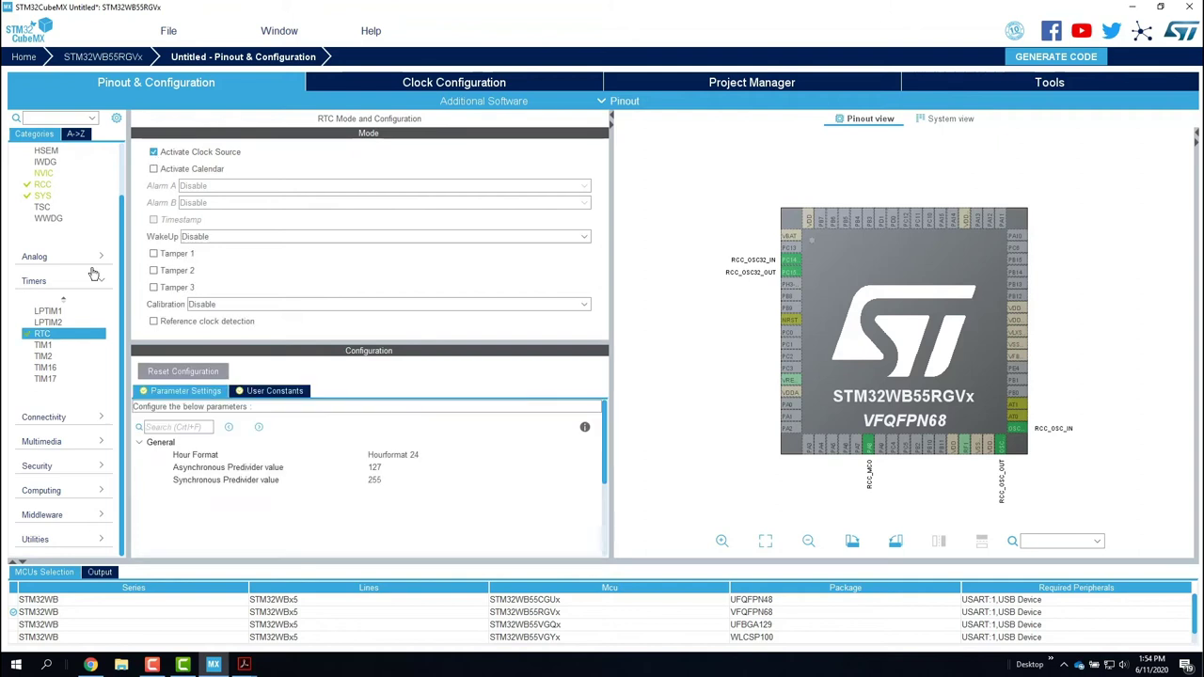
# Activate RF1 for the RF connectivity peripheral.
pyautogui.click(47, 425)
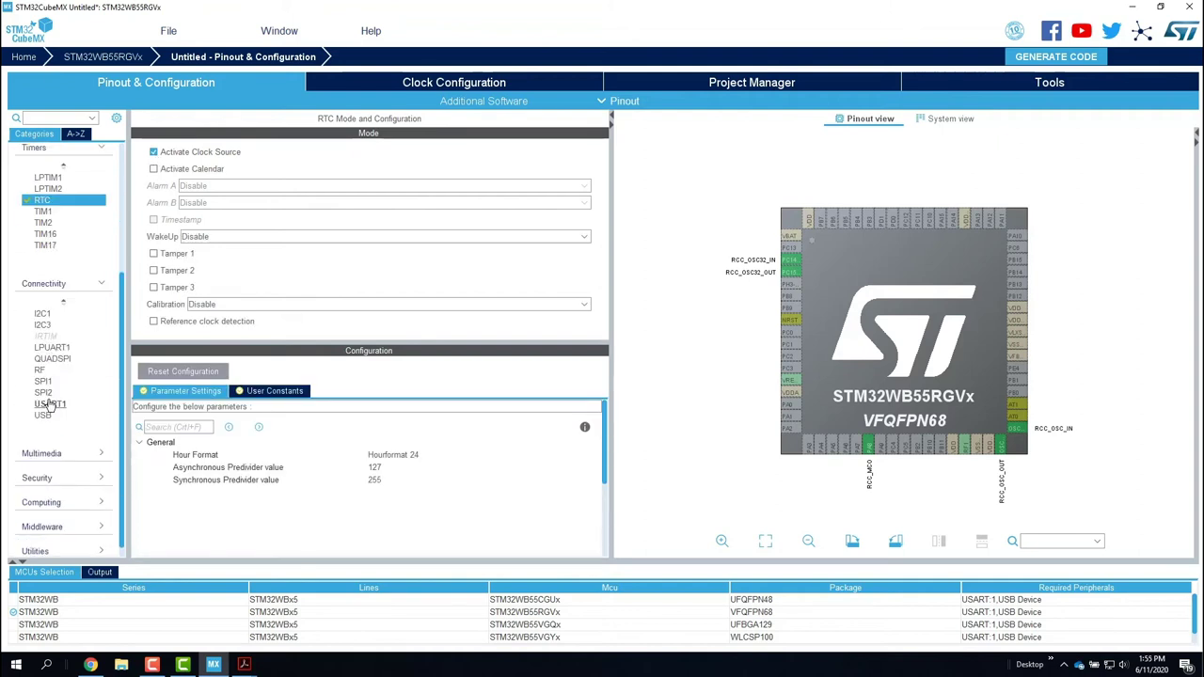
pyautogui.click(40, 372)
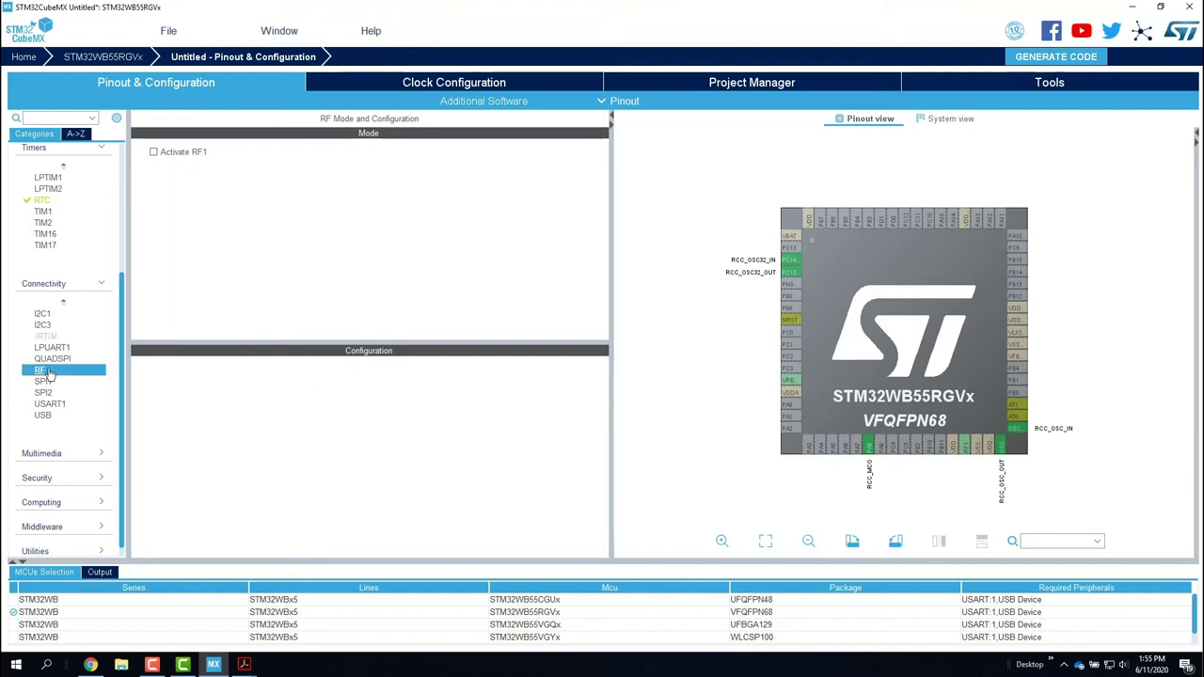
pyautogui.click(155, 152)
# Check what the STM32_WPAN middleware requires and activate the HSEM peripheral in System Core.
pyautogui.scroll(-1, 43, 517)
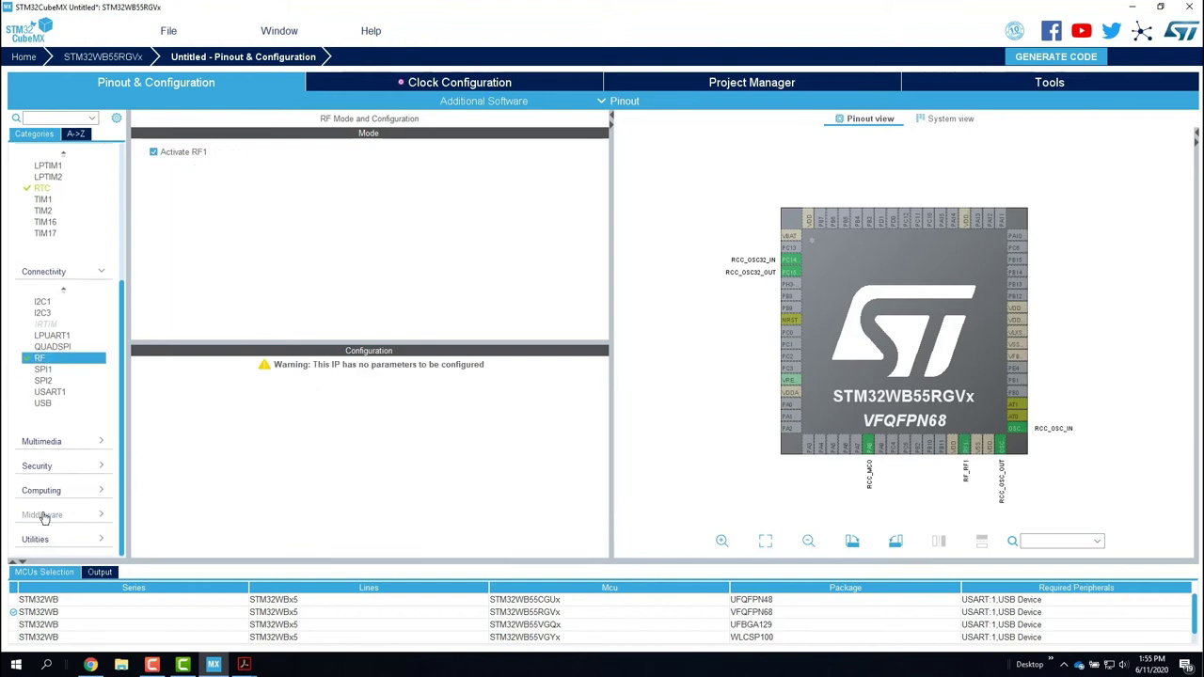
pyautogui.click(42, 516)
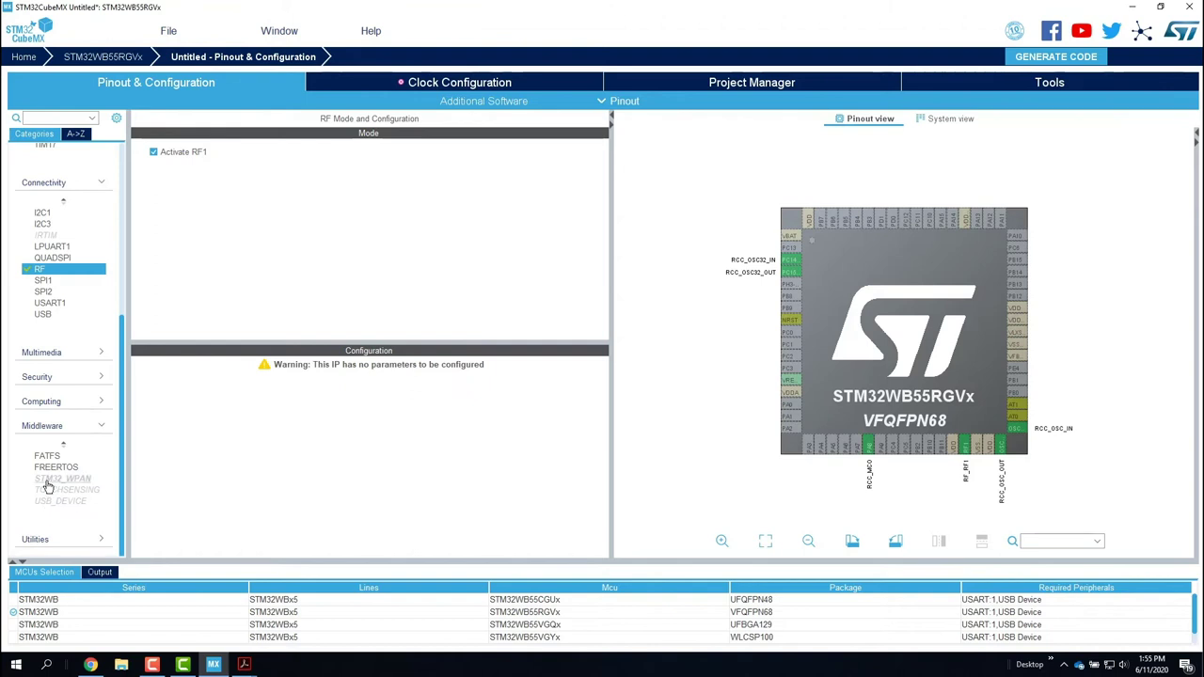
pyautogui.moveTo(47, 487)
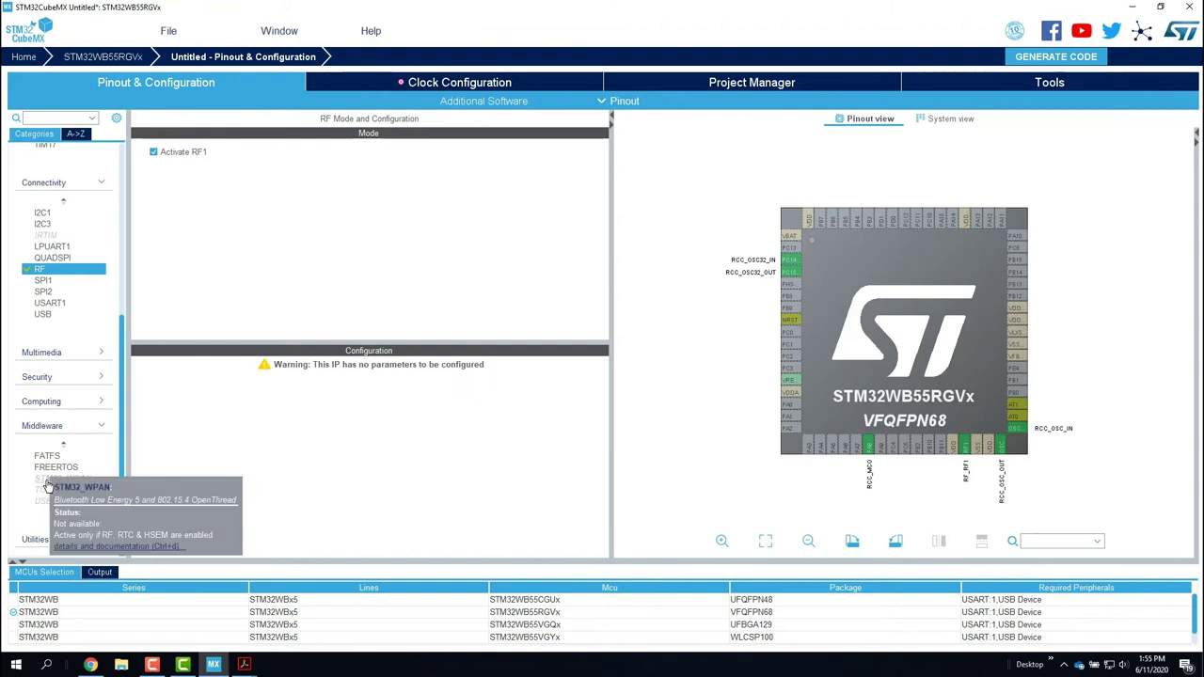
pyautogui.scroll(6, 52, 372)
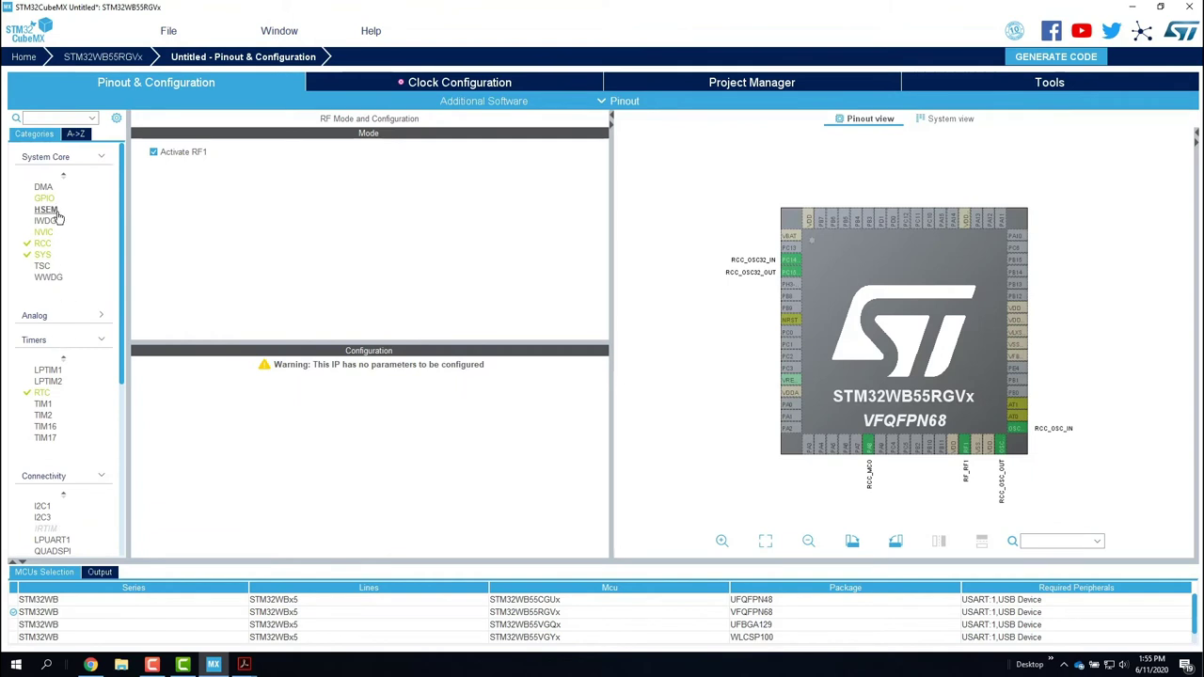
pyautogui.click(52, 209)
pyautogui.click(154, 152)
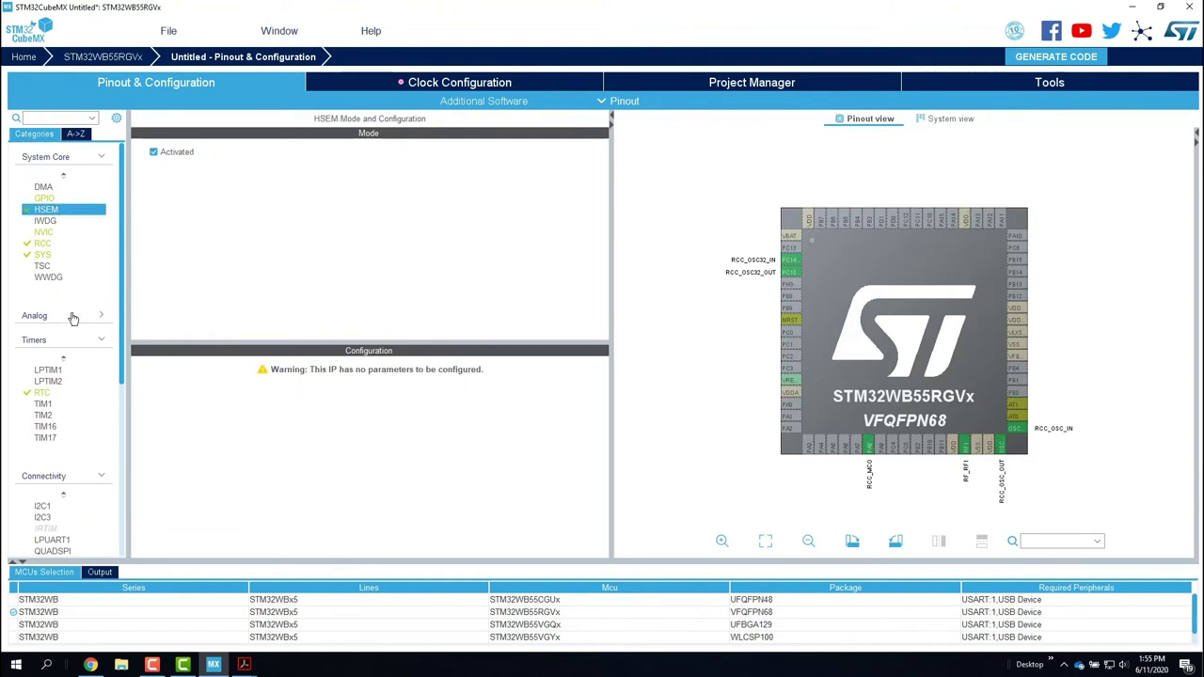
# Enable BLE in the STM32_WPAN middleware, enlarge its configuration area and keep Custom P2P Server set to Enabled.
pyautogui.scroll(-5, 42, 376)
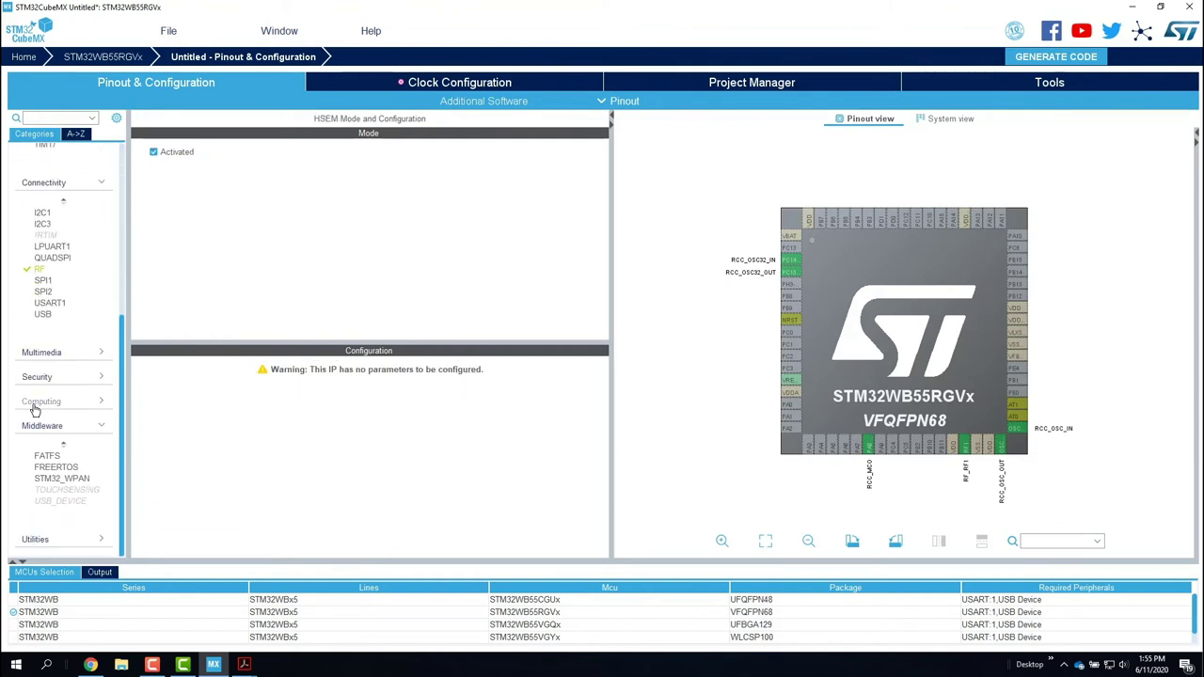
pyautogui.click(52, 479)
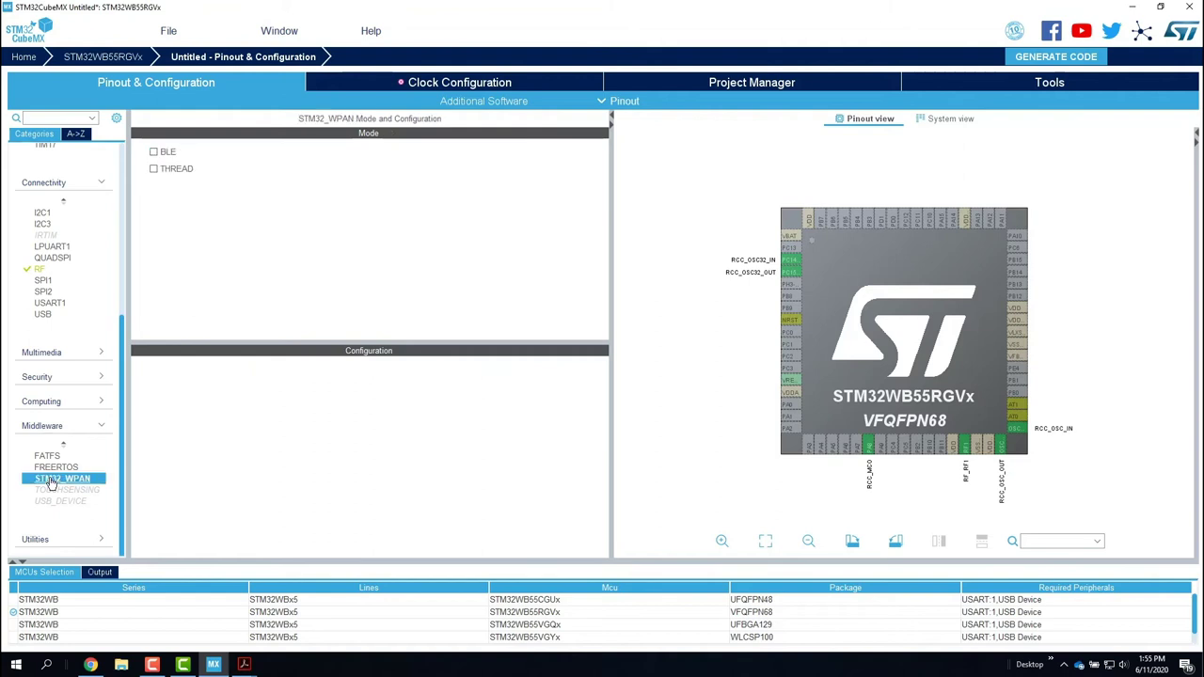
pyautogui.click(155, 152)
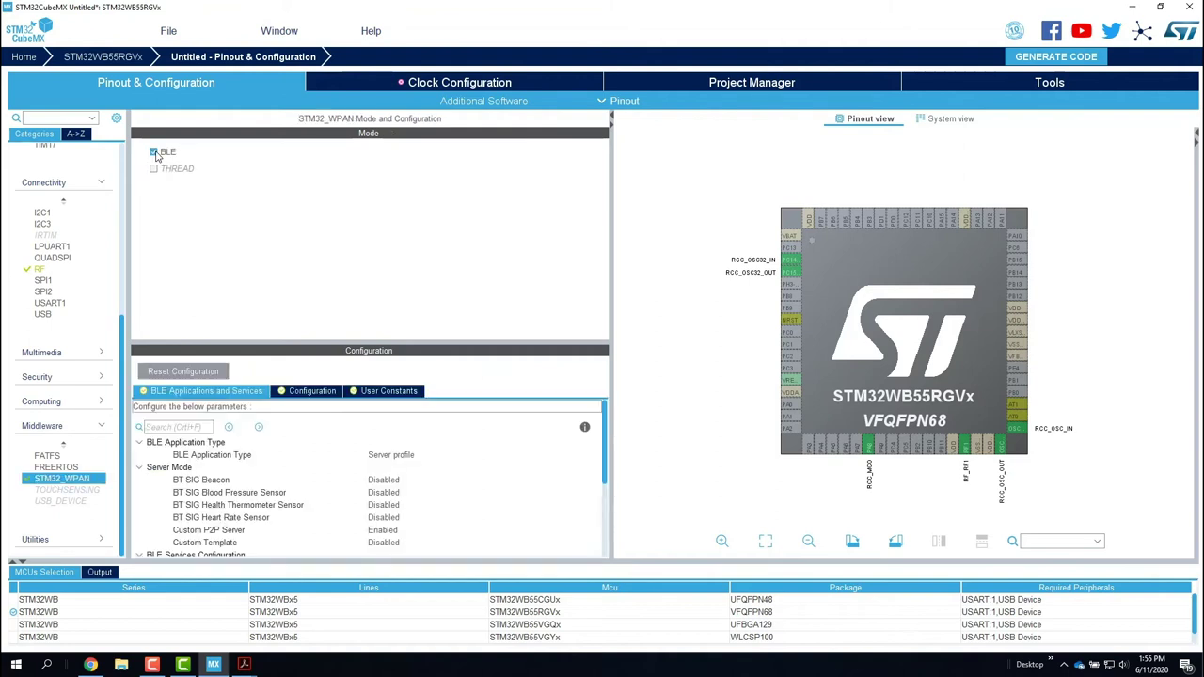
pyautogui.moveTo(418, 344); pyautogui.dragTo(423, 268)
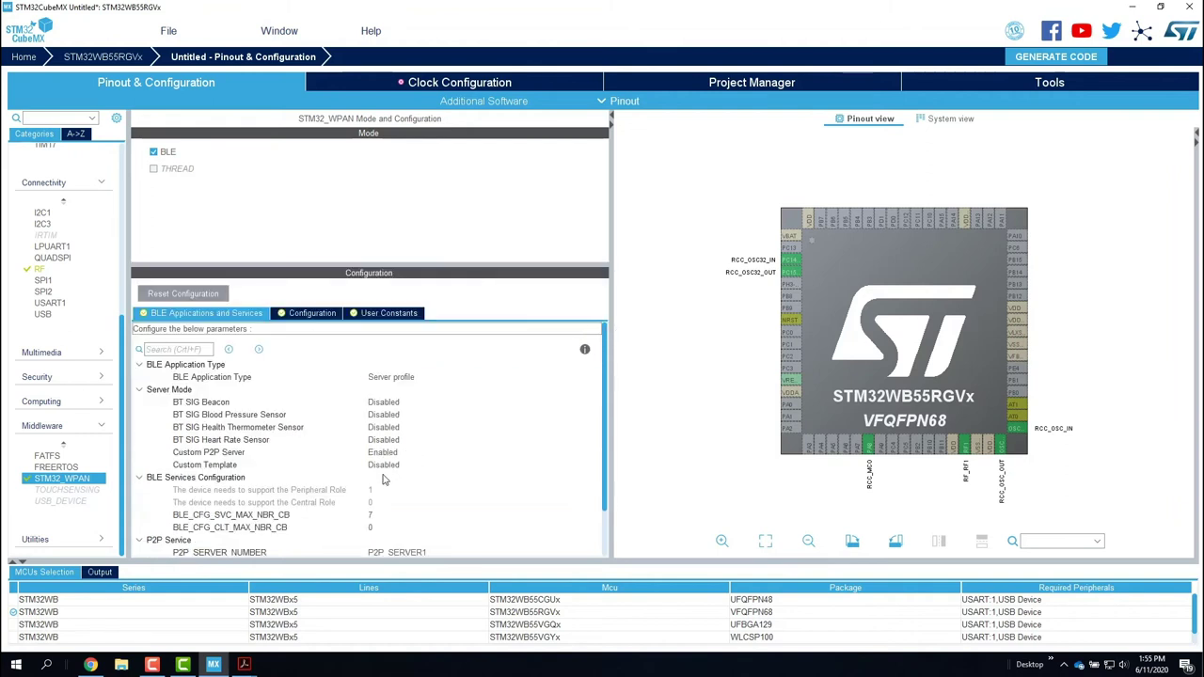
pyautogui.click(407, 454)
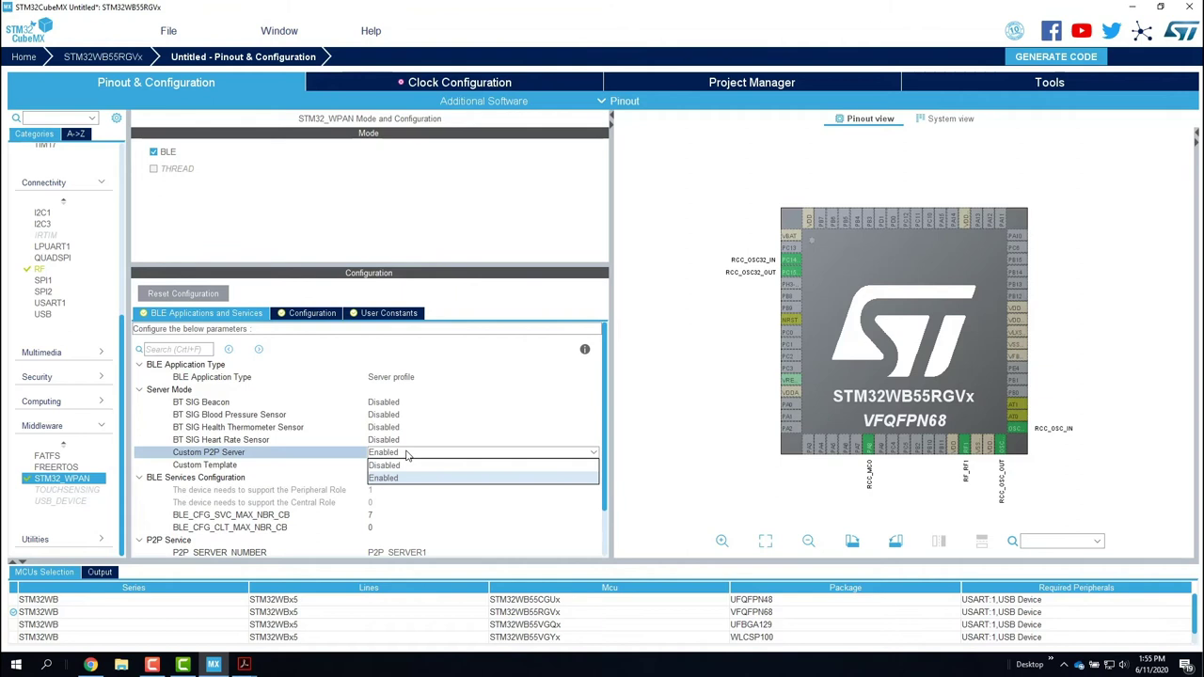
pyautogui.click(341, 455)
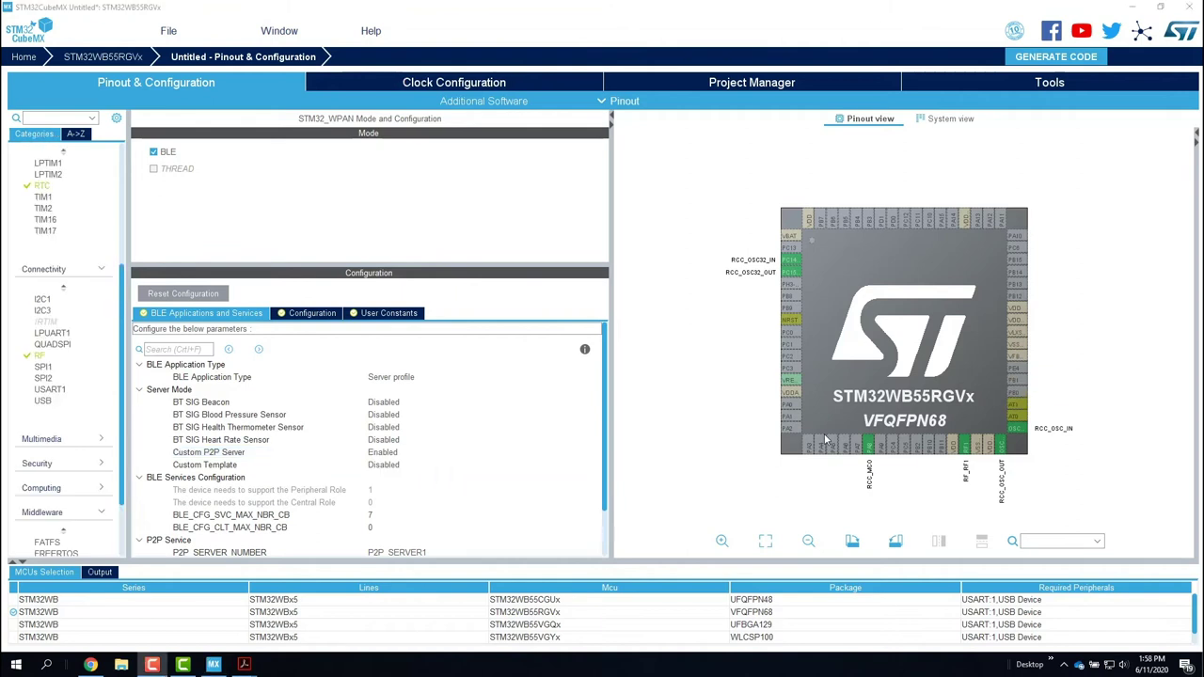
# Assign pin PA0 to ADC1_IN5 and pin PC2 to GPIO_Output on the chip pinout.
pyautogui.click(791, 408)
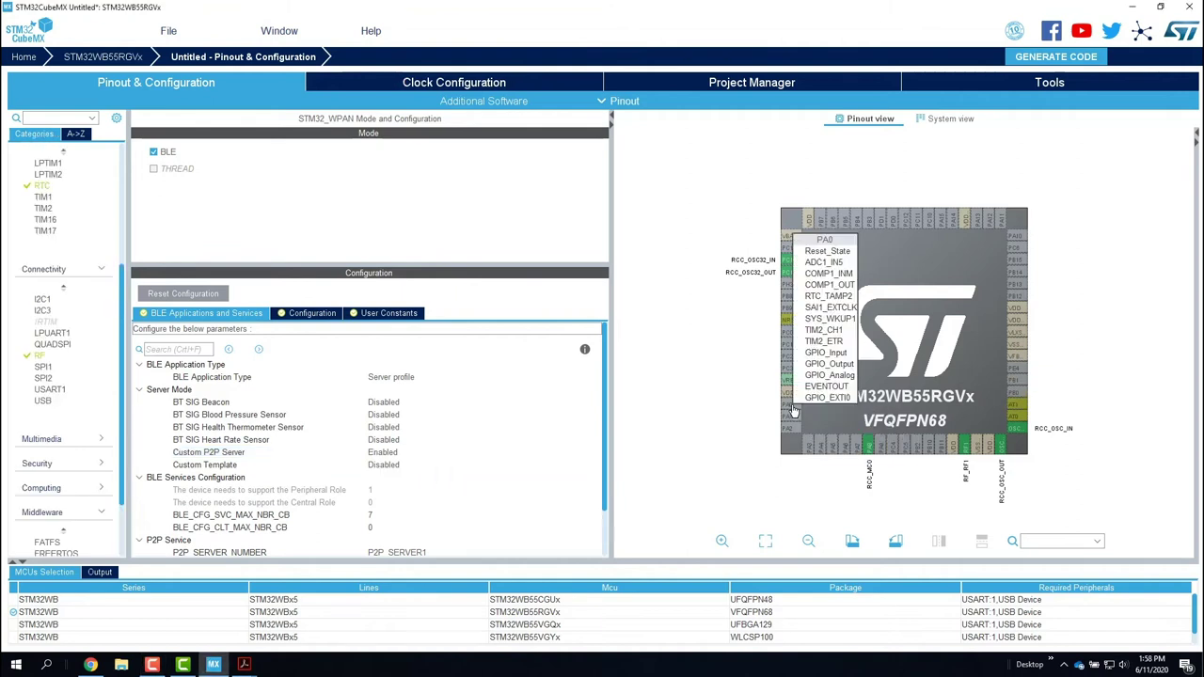
pyautogui.click(824, 263)
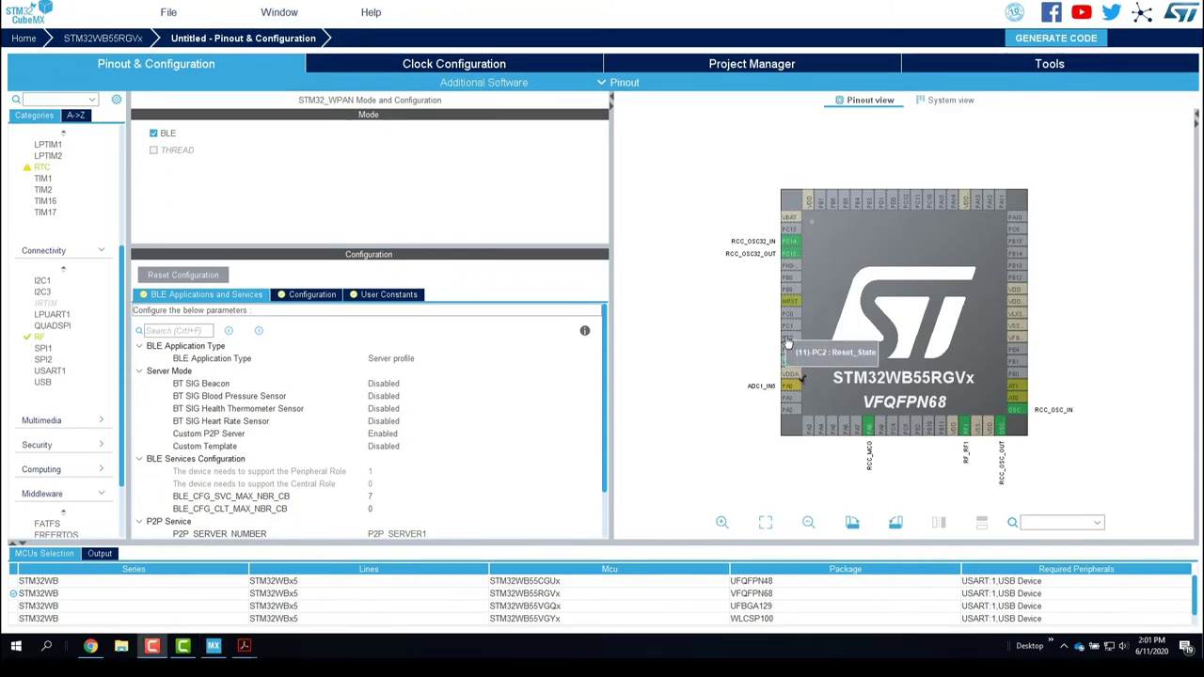
pyautogui.click(788, 342)
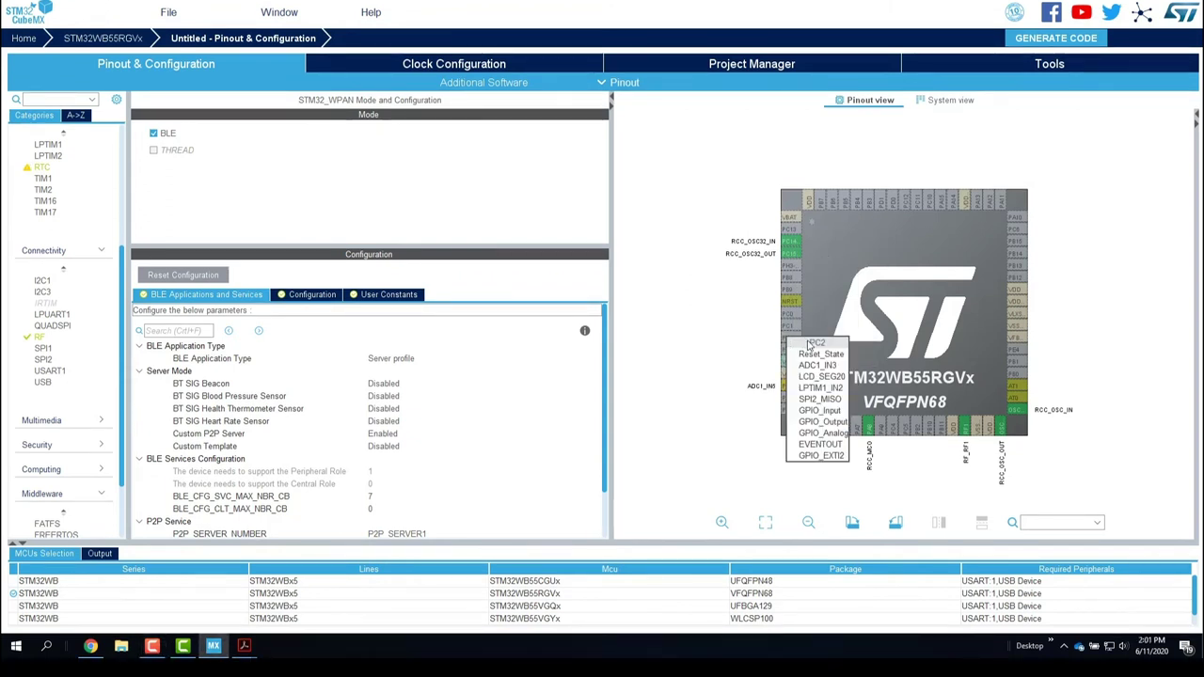
pyautogui.click(814, 423)
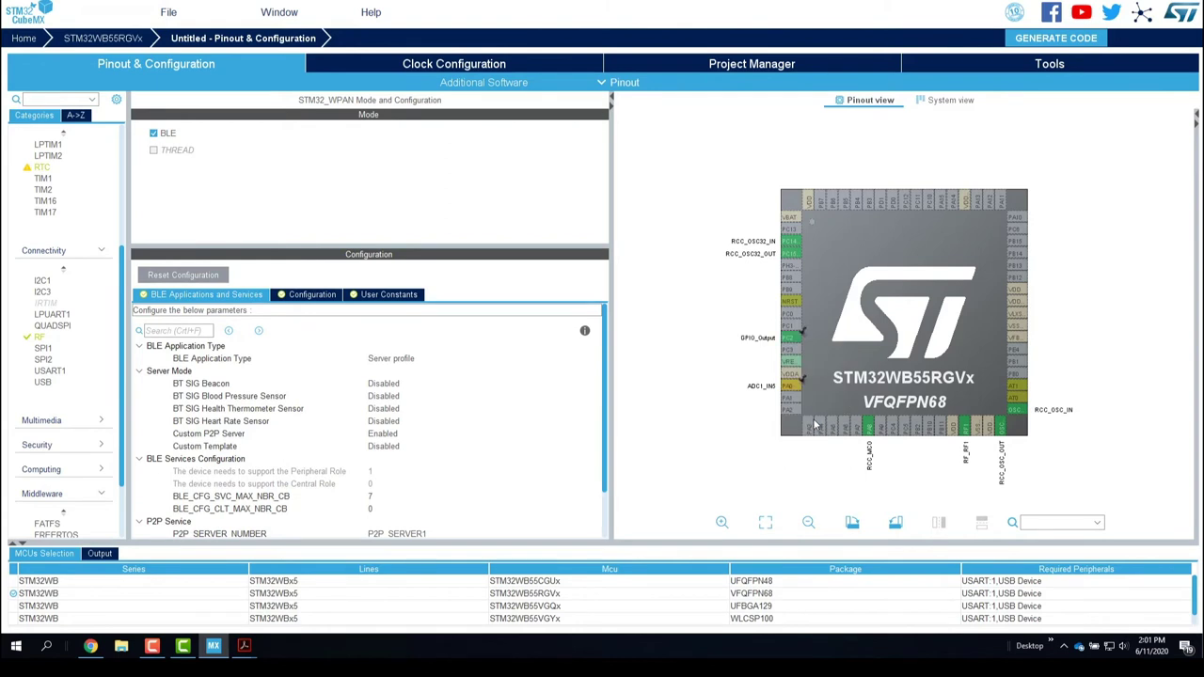
# Set I2C1 to I2C mode and move its SCL signal to pin PB6 and its SDA signal to PB7.
pyautogui.click(44, 282)
pyautogui.click(179, 134)
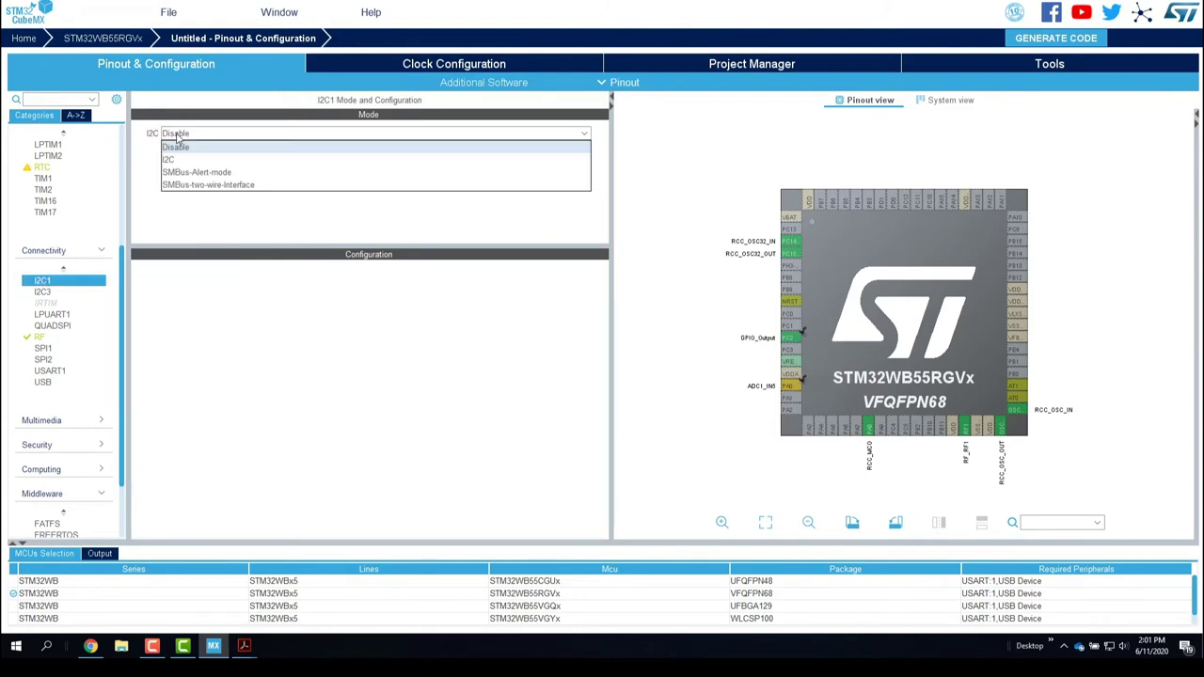
pyautogui.click(182, 158)
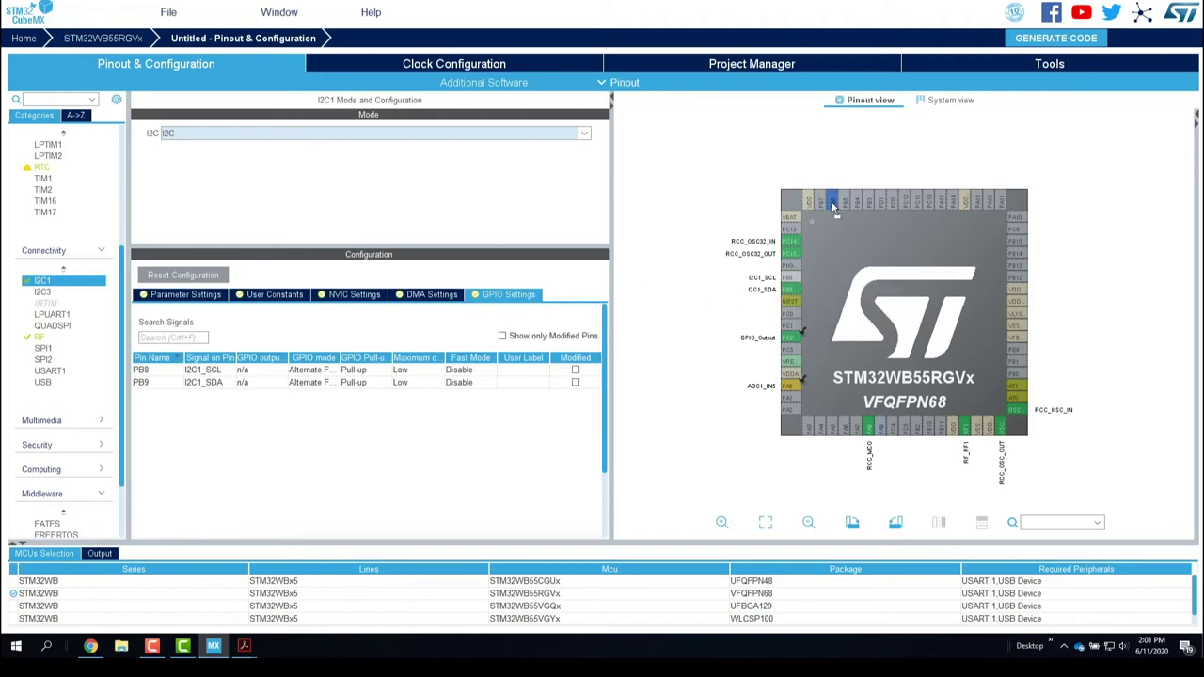
pyautogui.moveTo(790, 285); pyautogui.dragTo(832, 201)
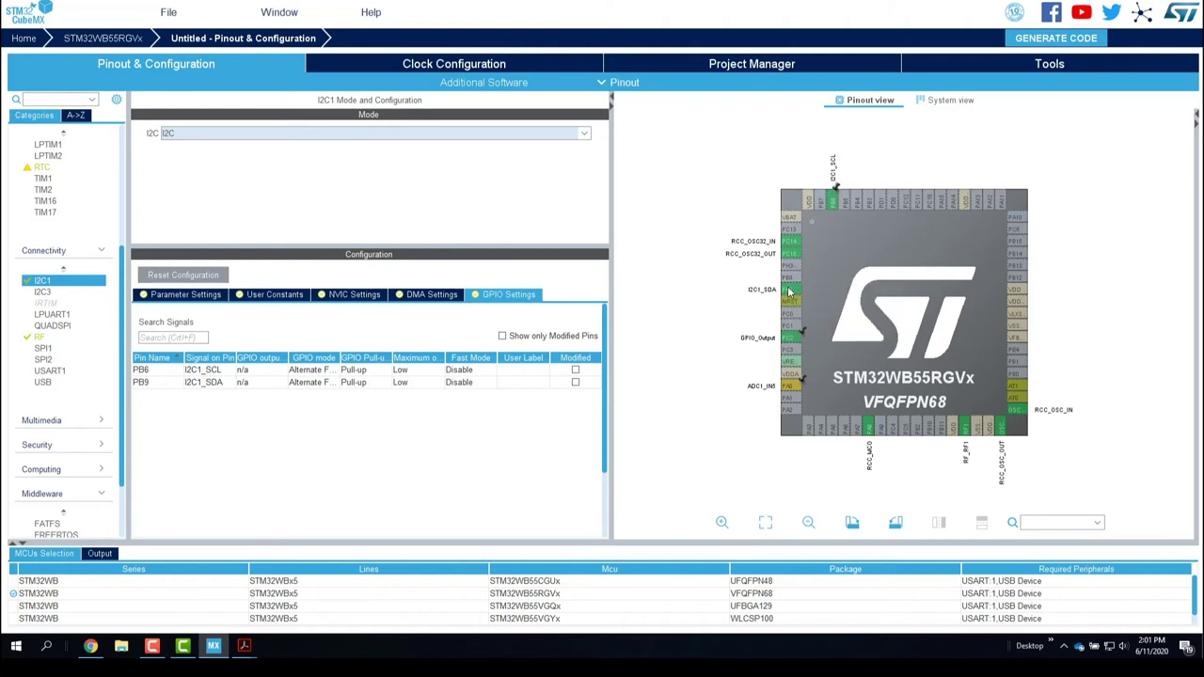
pyautogui.moveTo(790, 292); pyautogui.dragTo(820, 201)
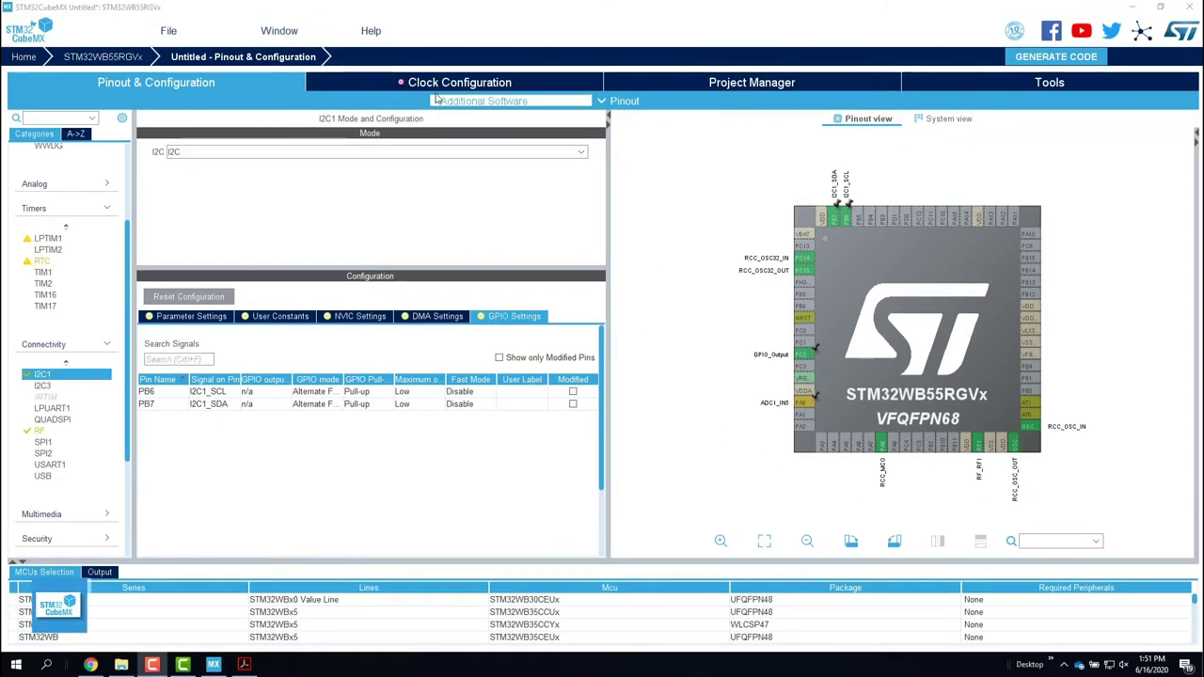
# Decline the automatic clock issues solver, set the HSE input frequency to 32 MHz and select HSE_SYS as the system clock source.
pyautogui.click(438, 83)
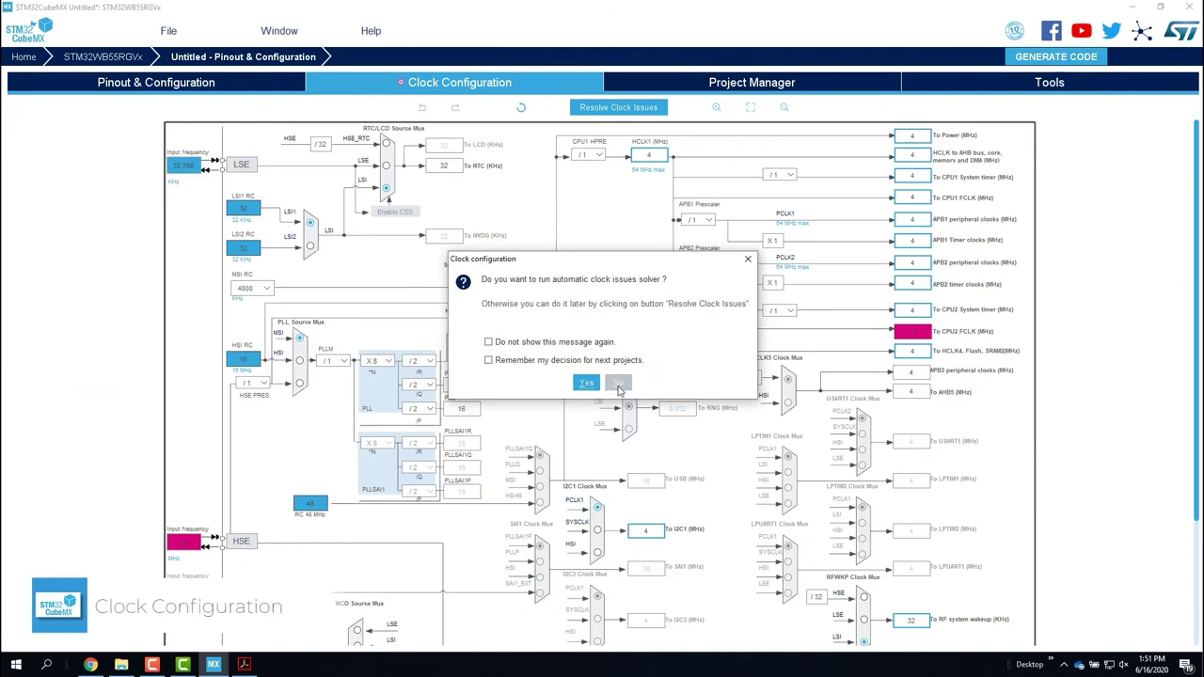
pyautogui.click(618, 383)
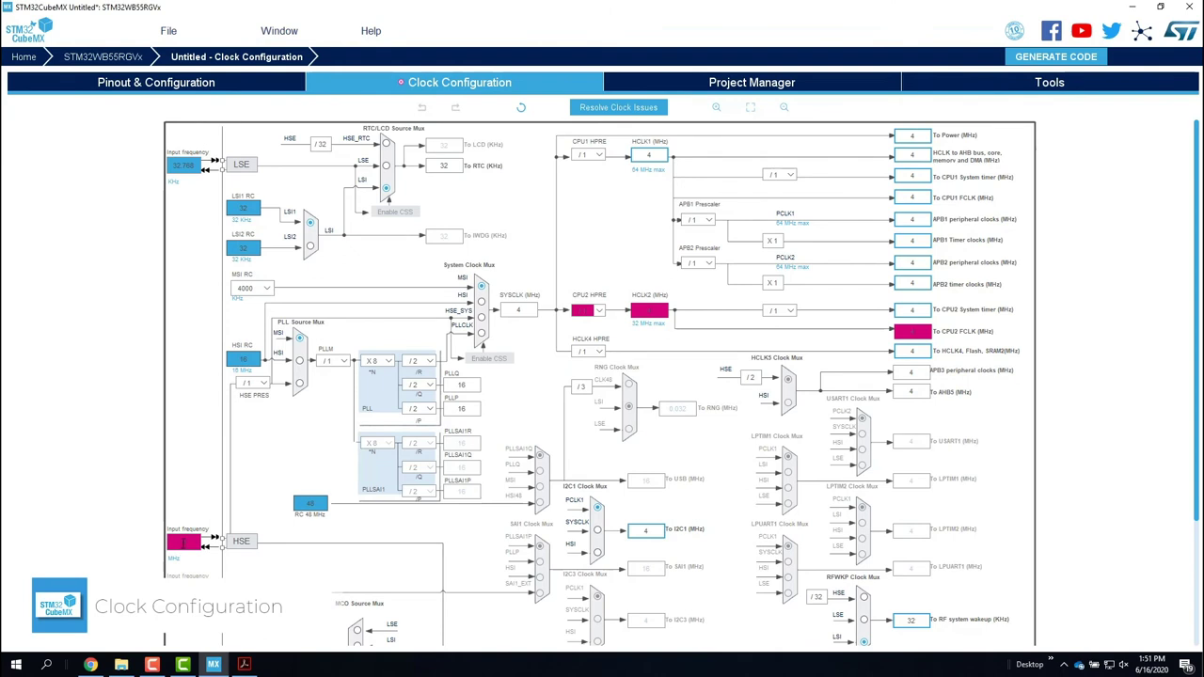
pyautogui.moveTo(185, 544)
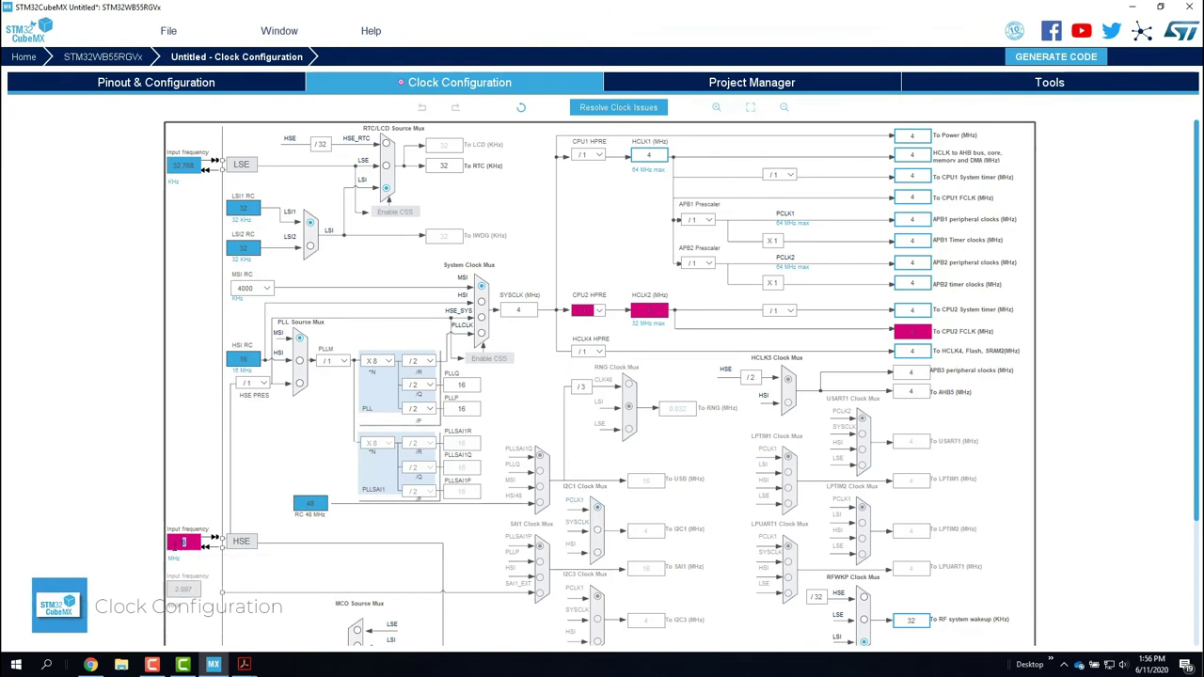
pyautogui.write('2')
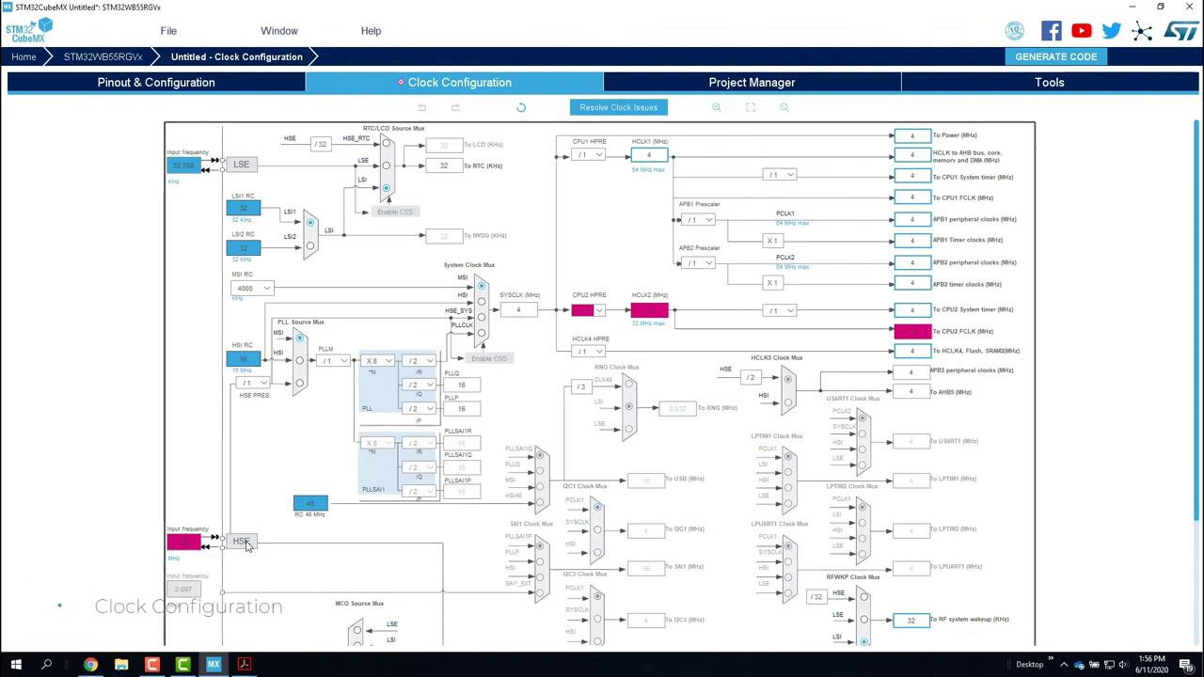
pyautogui.press('Return')
pyautogui.click(481, 318)
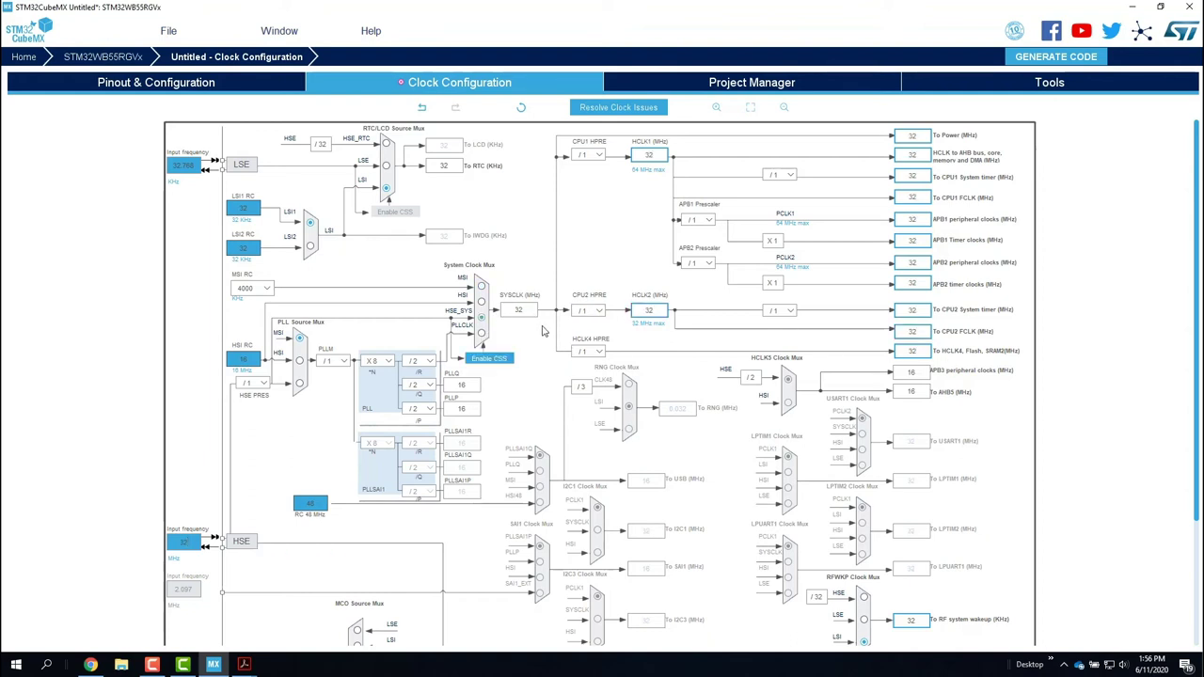
# Source the system clock from PLLCLK with PLL multiplier X 48 and R divider /3, and set the CPU2 HPRE prescaler to /2.
pyautogui.click(483, 335)
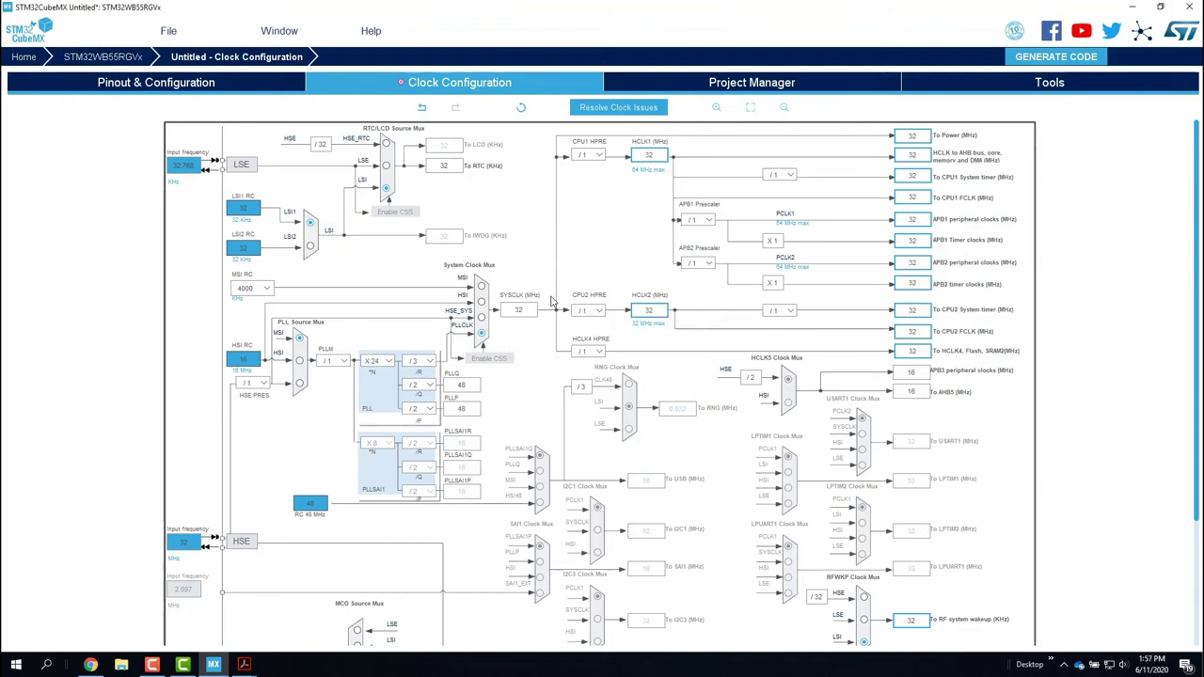
pyautogui.click(391, 363)
pyautogui.scroll(-5, 381, 395)
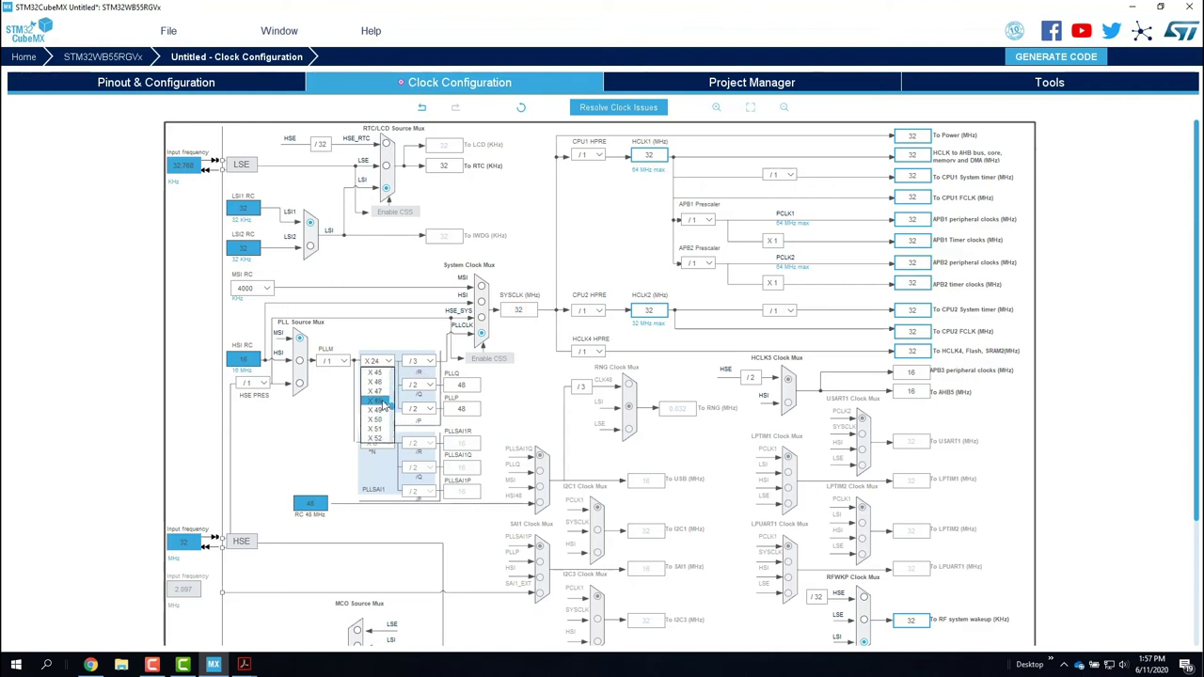
pyautogui.click(384, 403)
pyautogui.click(600, 317)
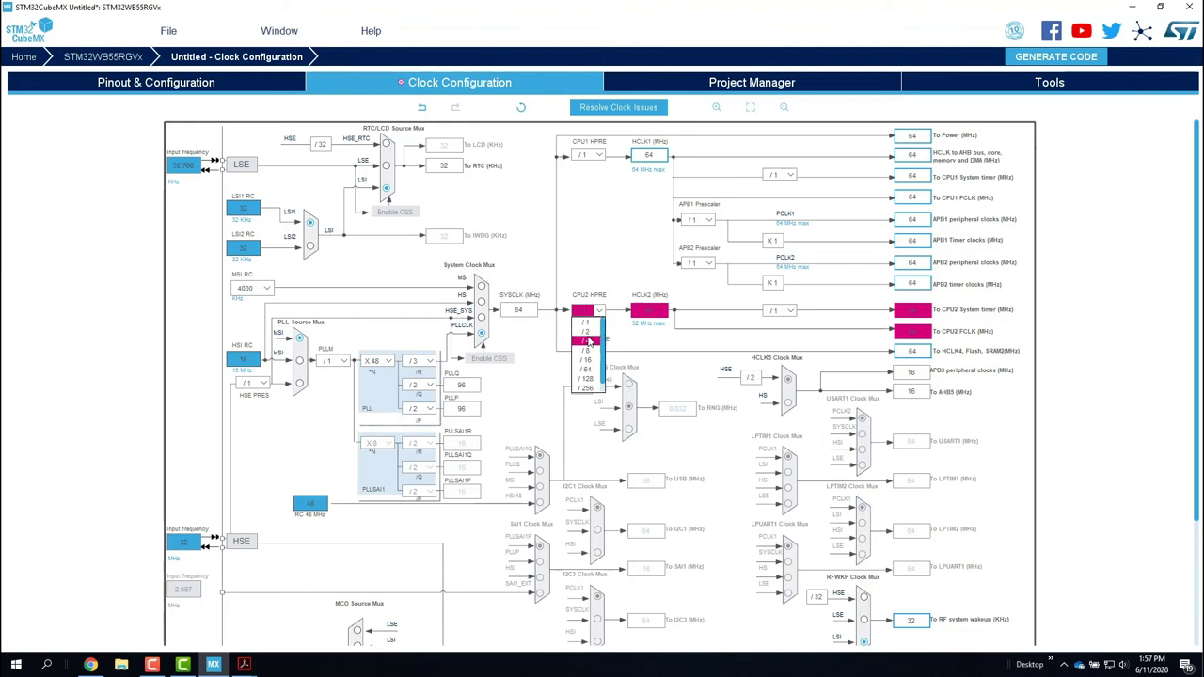
pyautogui.click(593, 340)
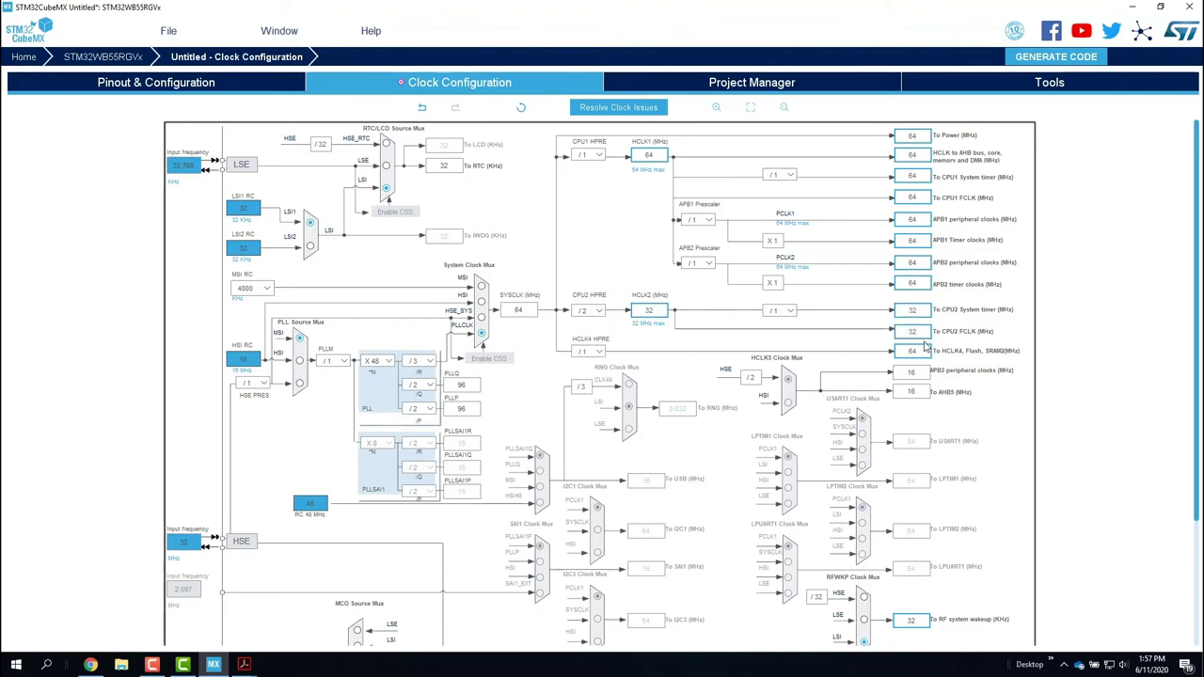
# Set the RF wakeup clock source to LSE and the SMPS clock source to HSE.
pyautogui.scroll(-3, 701, 415)
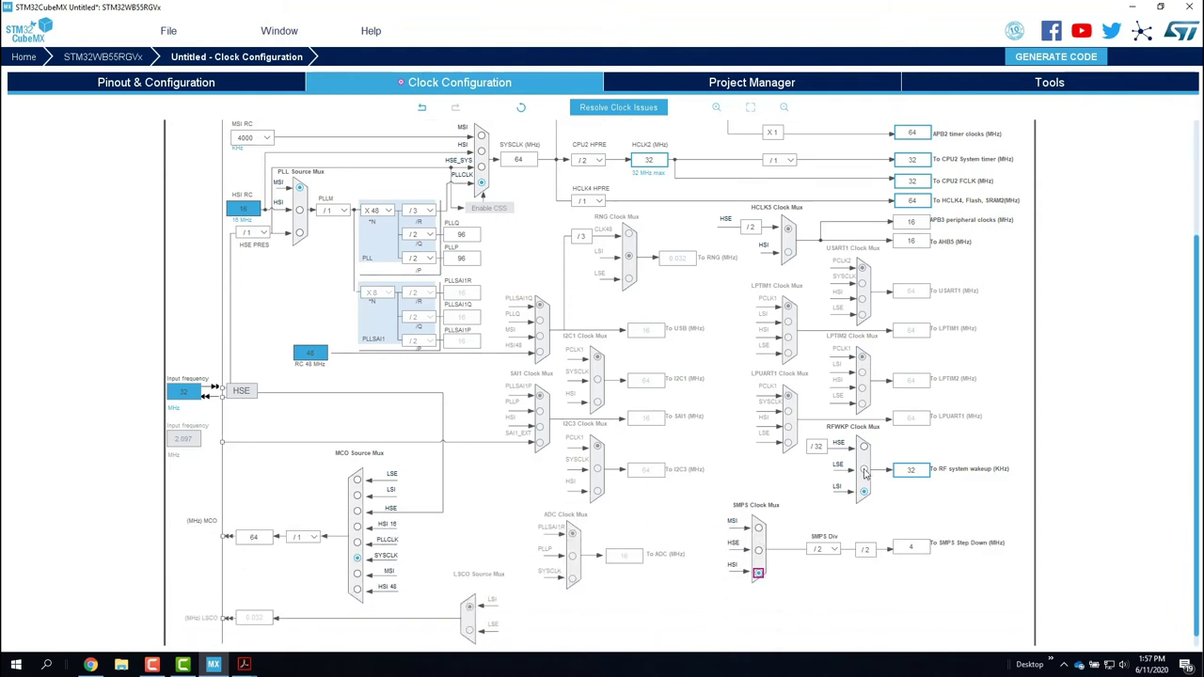
pyautogui.click(863, 470)
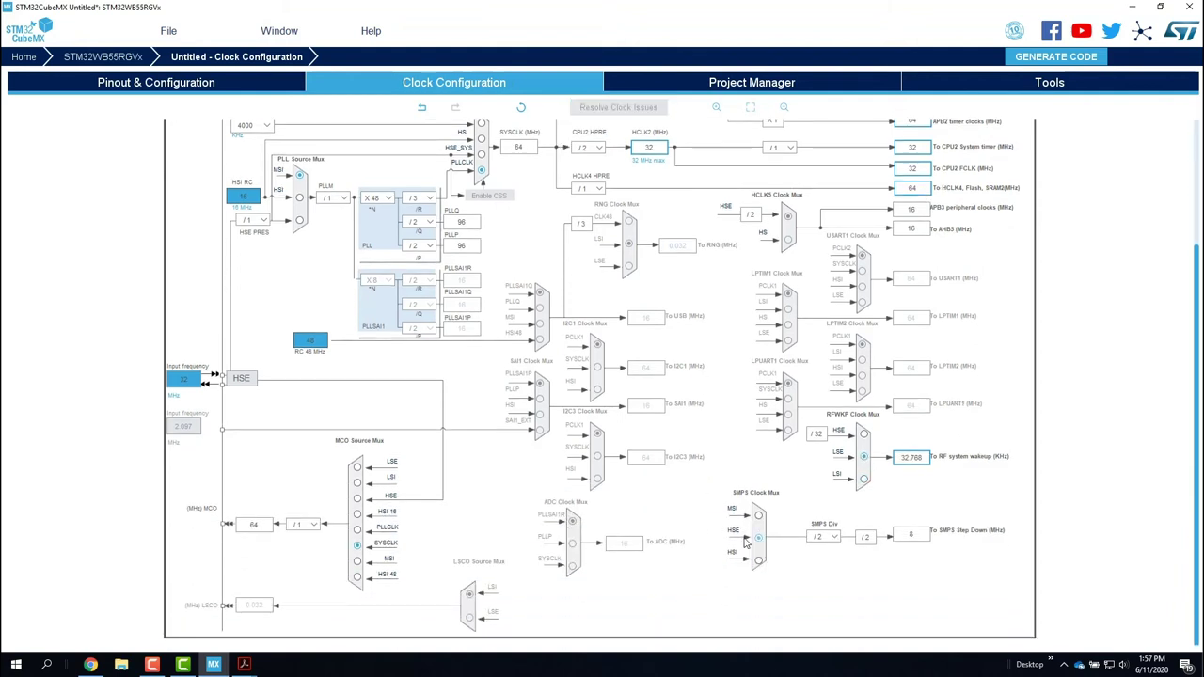
# Set the RTC clock source to LSE in the clock tree.
pyautogui.click(385, 167)
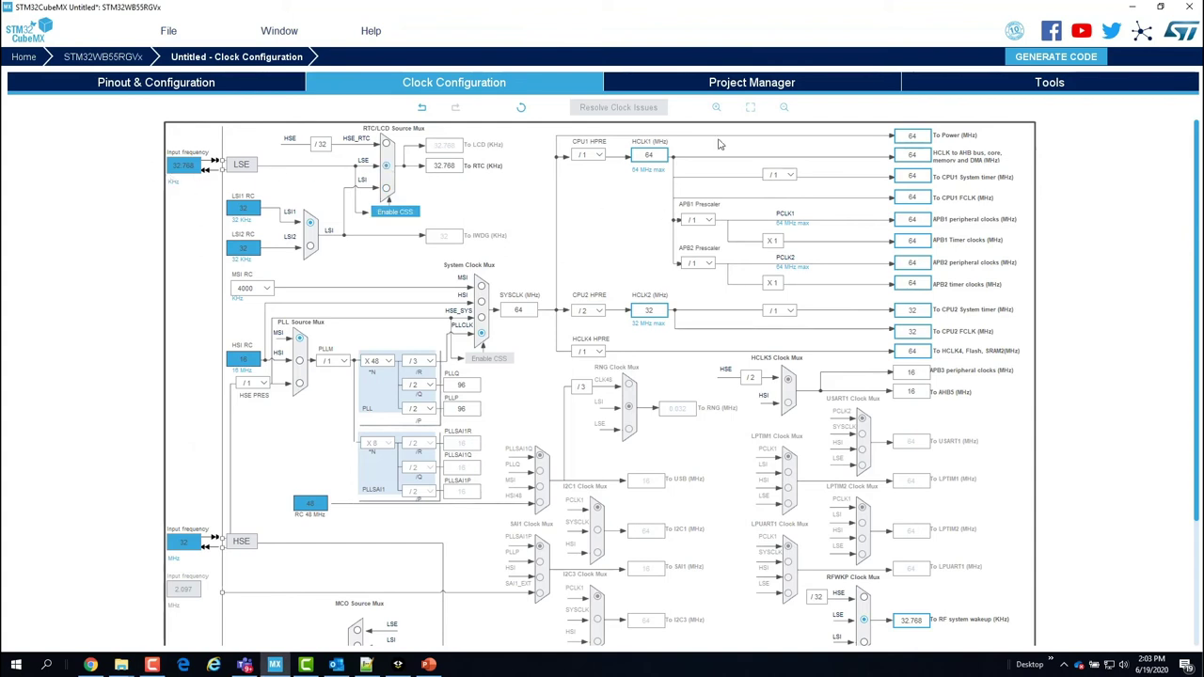
# Name the project My_STM32WB_Project in the project settings and set its toolchain to STM32CubeIDE.
pyautogui.click(740, 83)
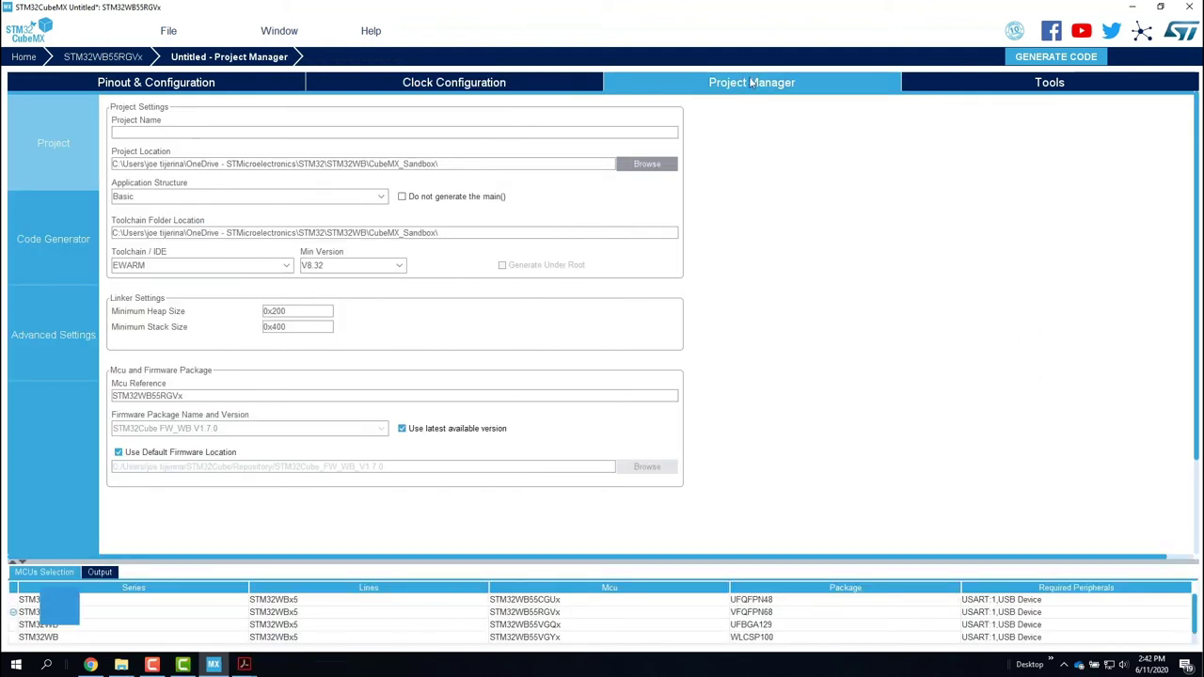
pyautogui.click(431, 130)
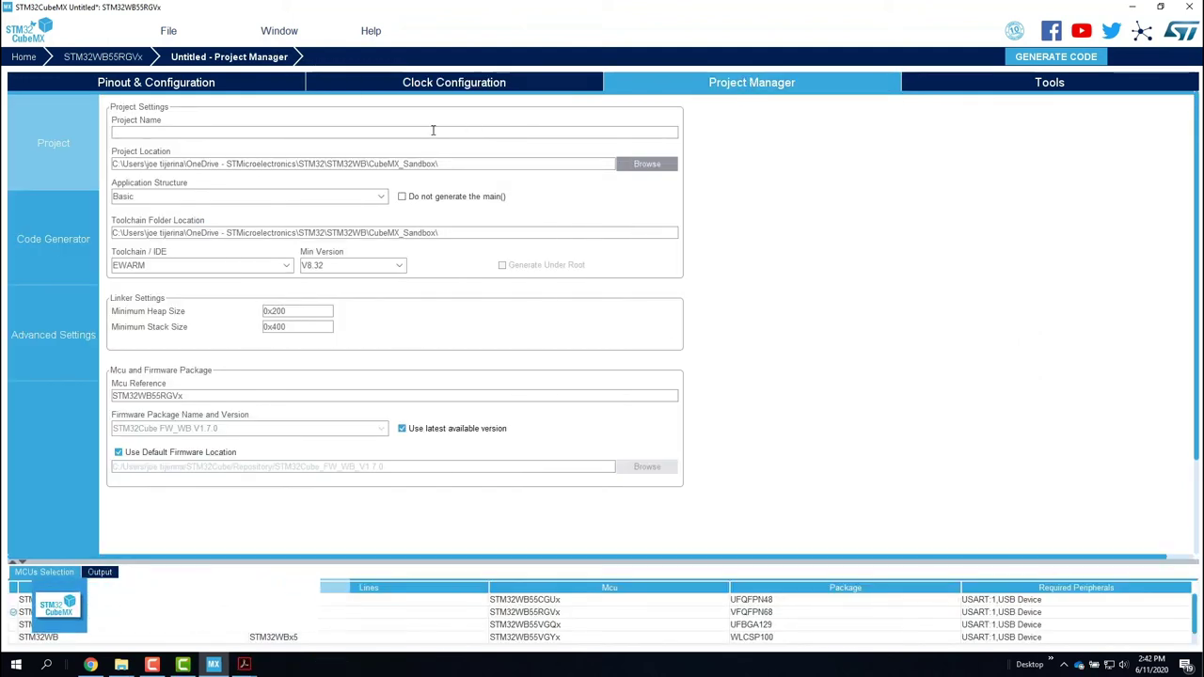
pyautogui.write('My_STM')
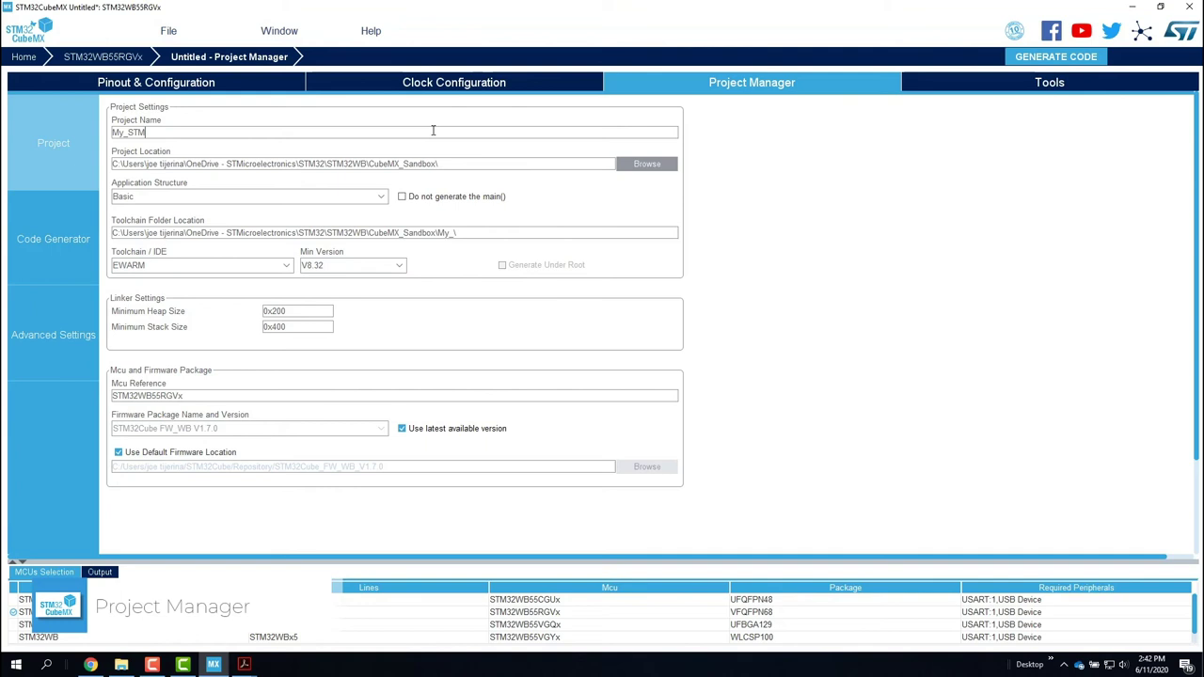
pyautogui.write('32WB_Project')
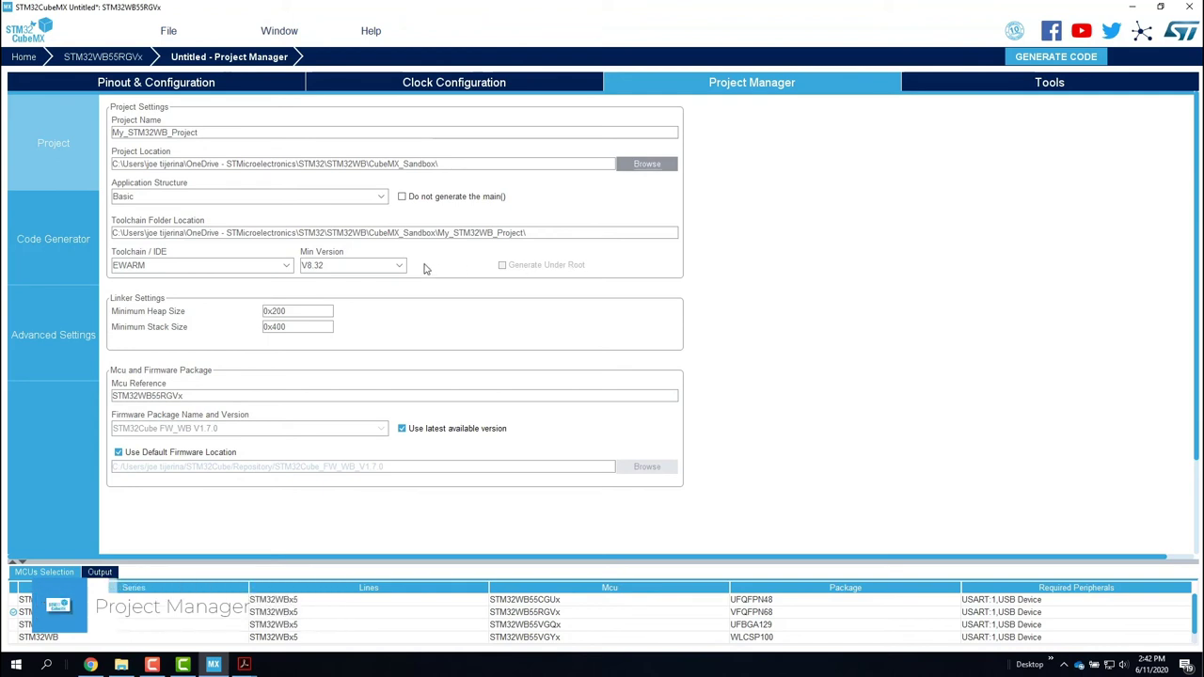
pyautogui.click(190, 268)
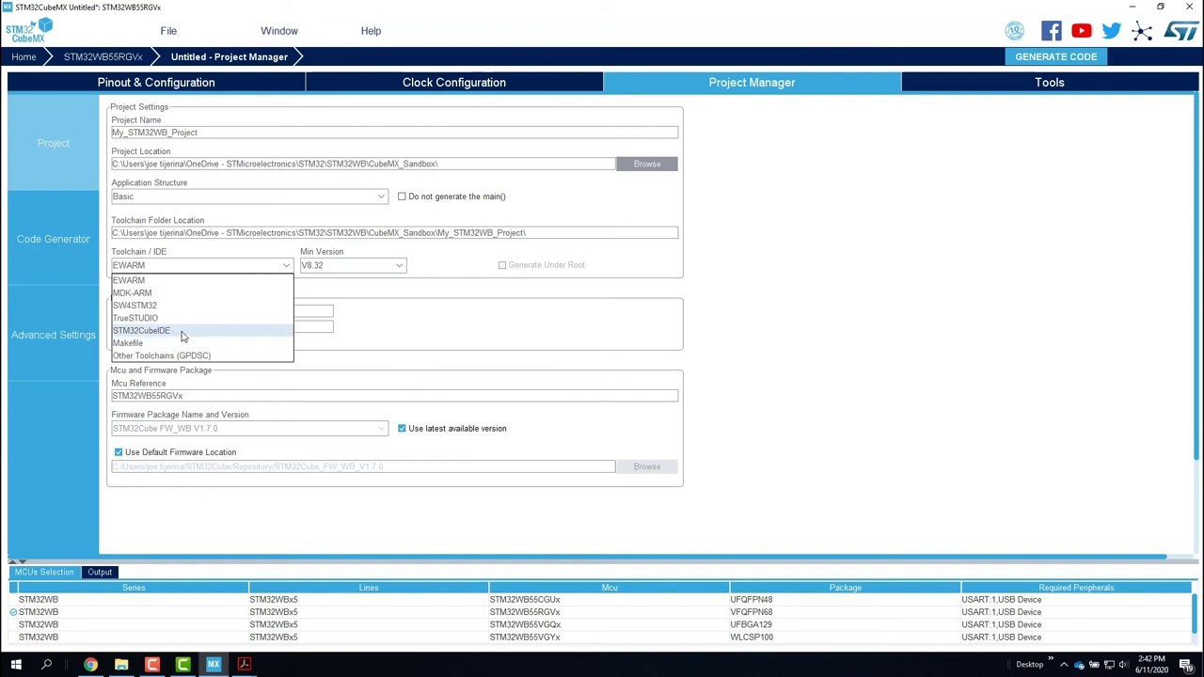
pyautogui.click(184, 332)
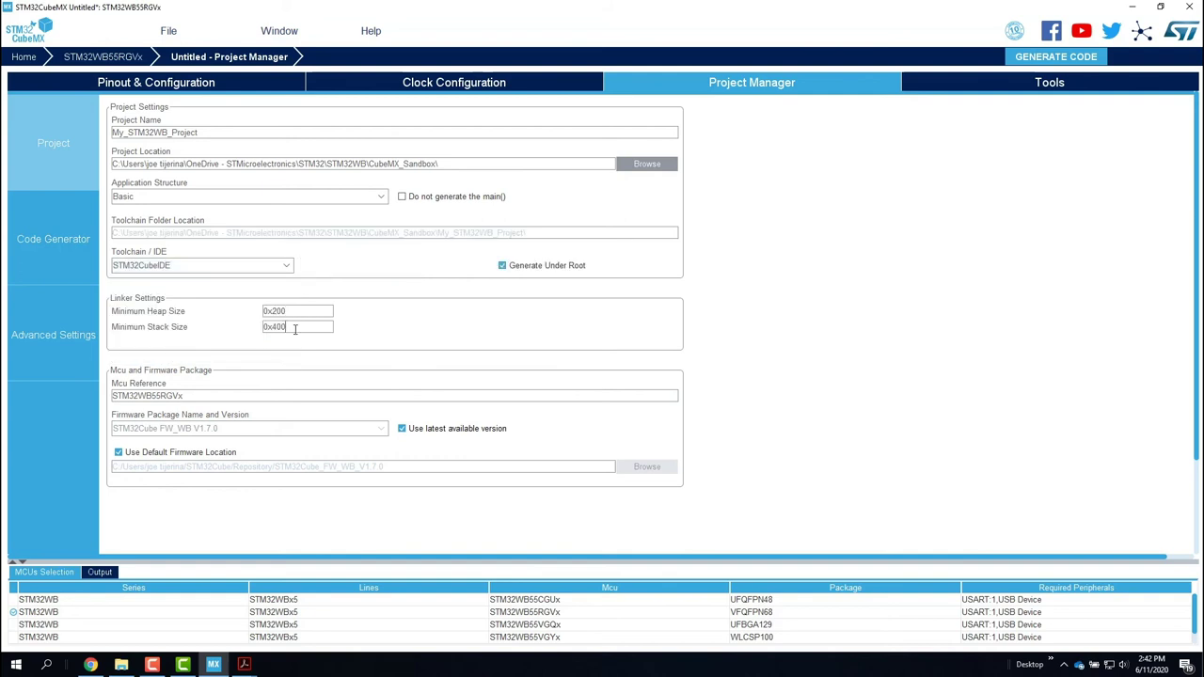
# Choose firmware package STM32Cube FW_WB V1.7.0 manually, and re-enable use of the latest available version.
pyautogui.click(402, 428)
pyautogui.click(313, 428)
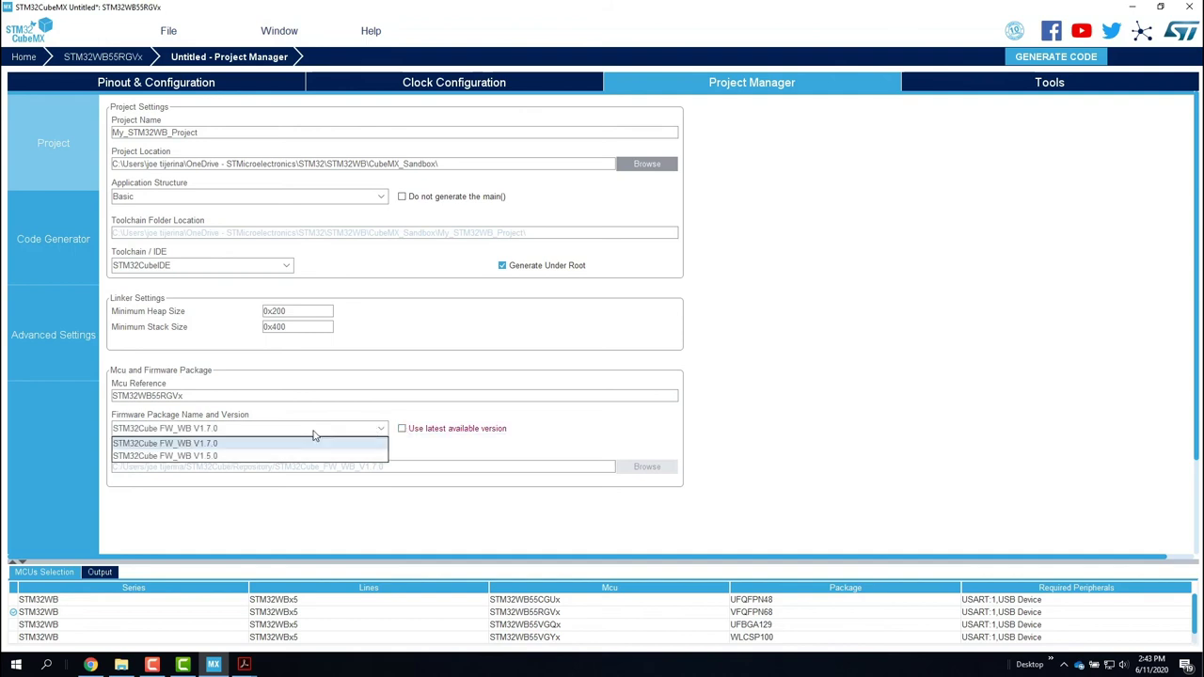
pyautogui.click(276, 444)
pyautogui.click(403, 428)
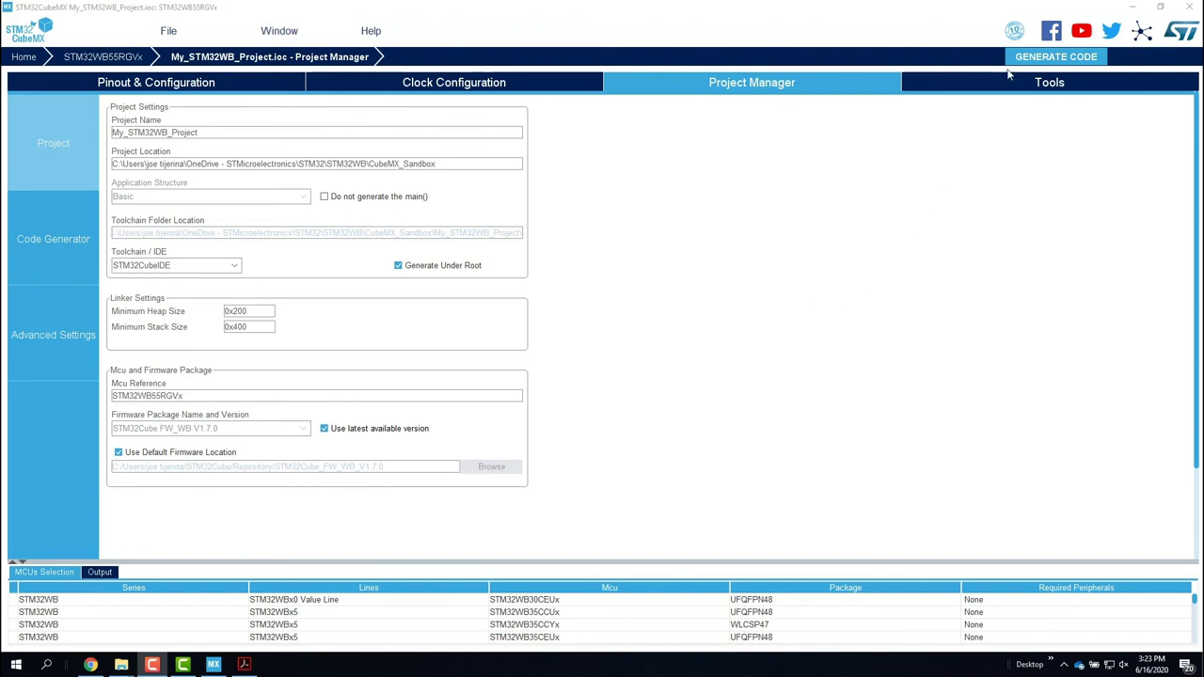
# Generate the project code and open it in STM32CubeIDE using the workspace workspace_1.3.0_my_project1.
pyautogui.click(1020, 58)
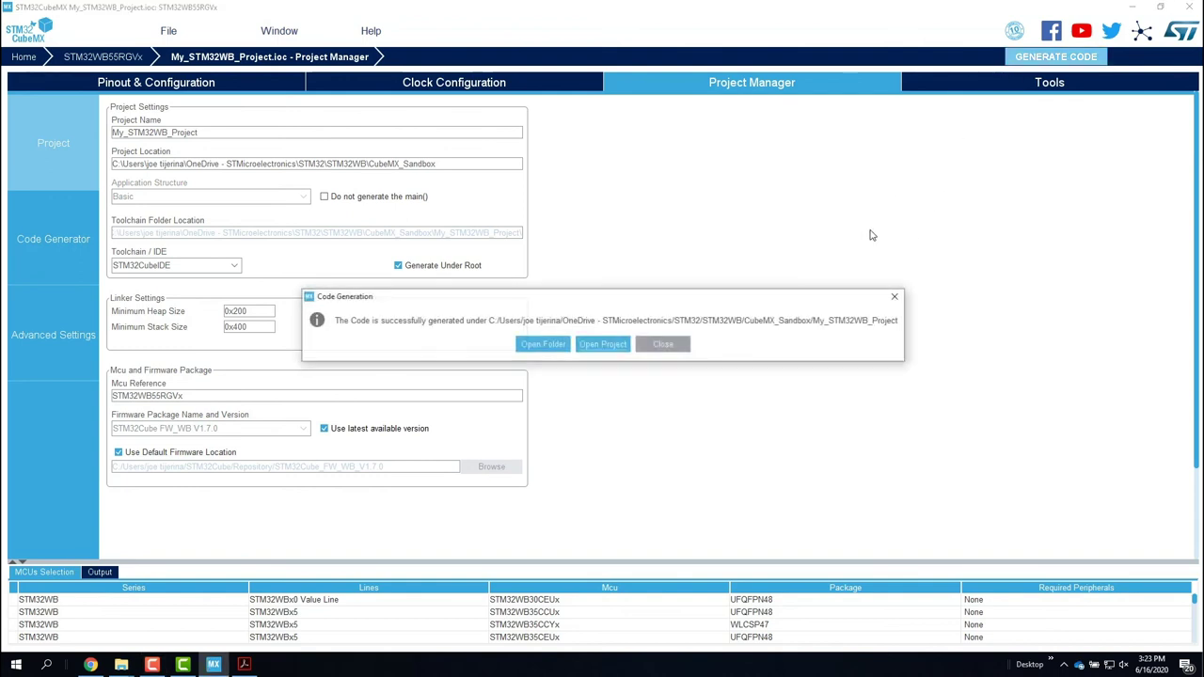
pyautogui.click(606, 344)
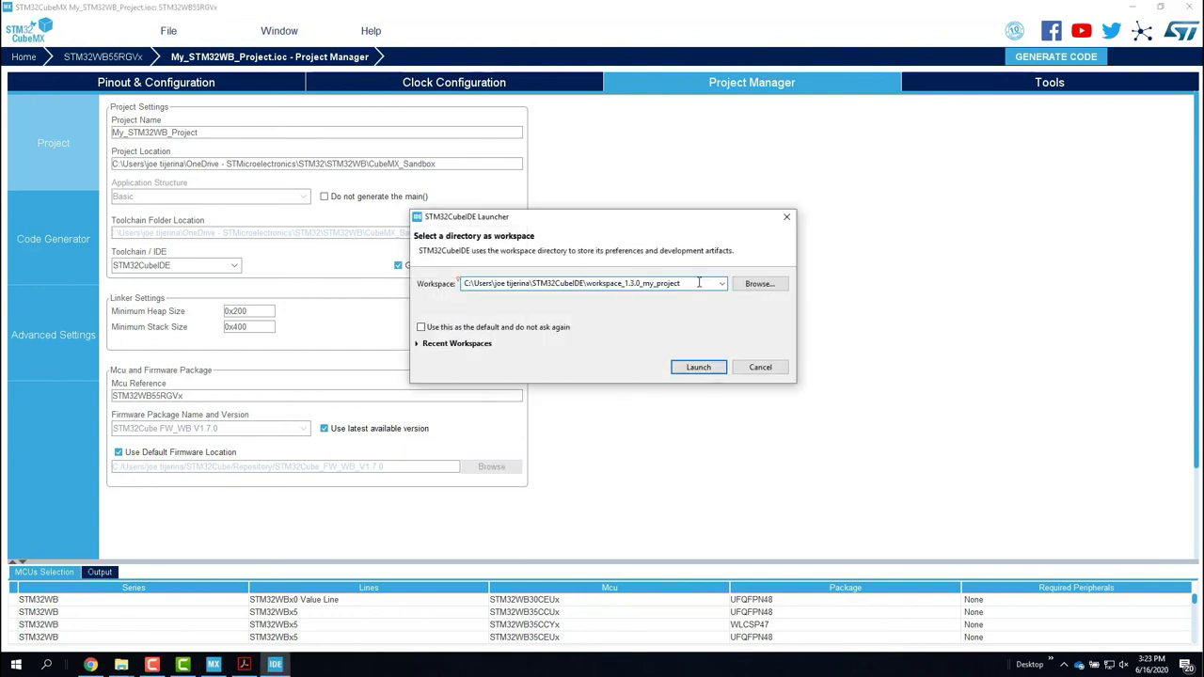
pyautogui.click(687, 368)
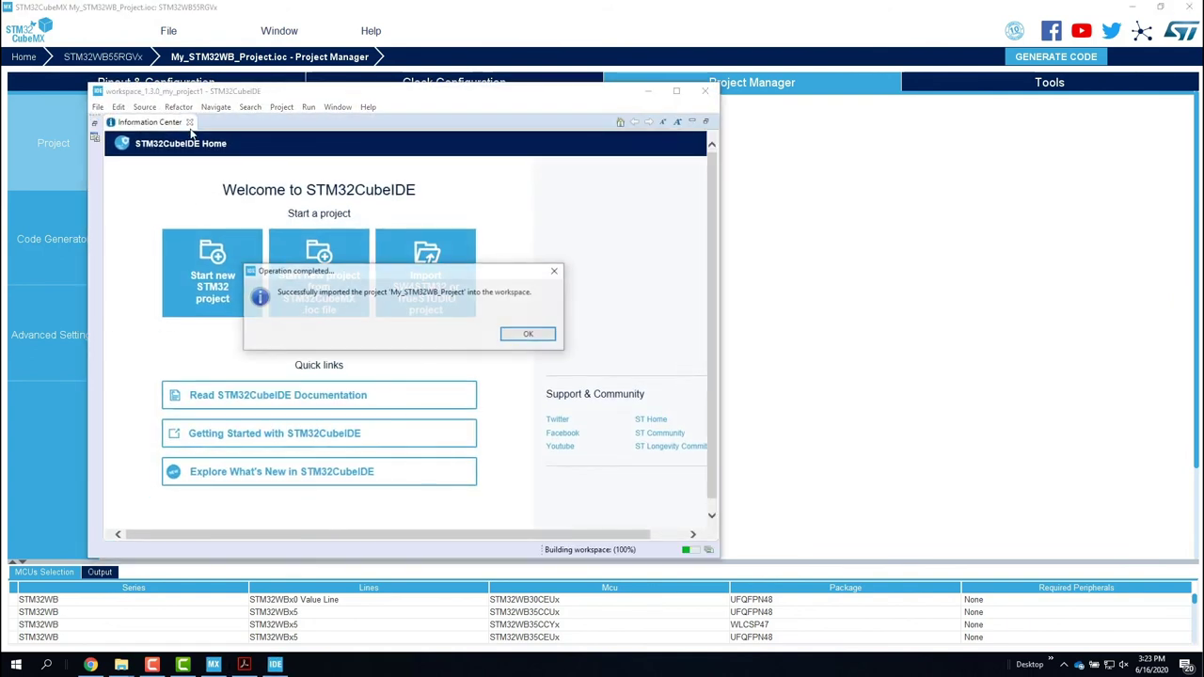
pyautogui.click(530, 333)
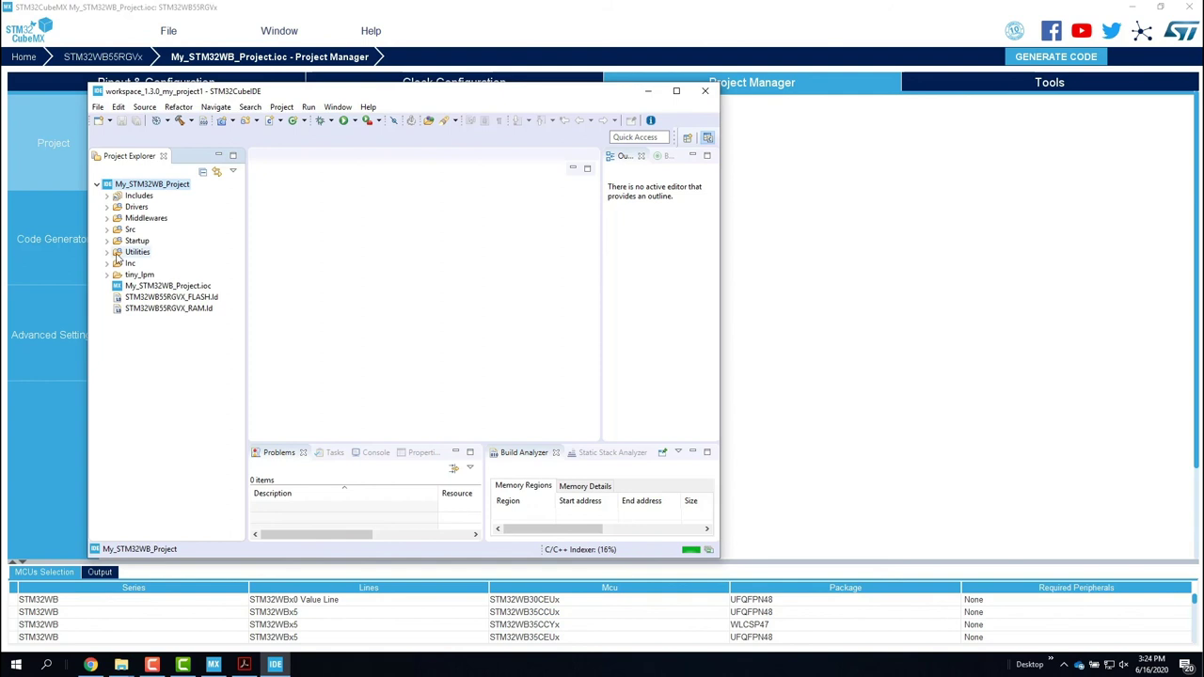
# Open main.c from the project's Src folder, maximize the IDE window and look through the code.
pyautogui.click(108, 228)
pyautogui.doubleClick(145, 296)
pyautogui.click(676, 92)
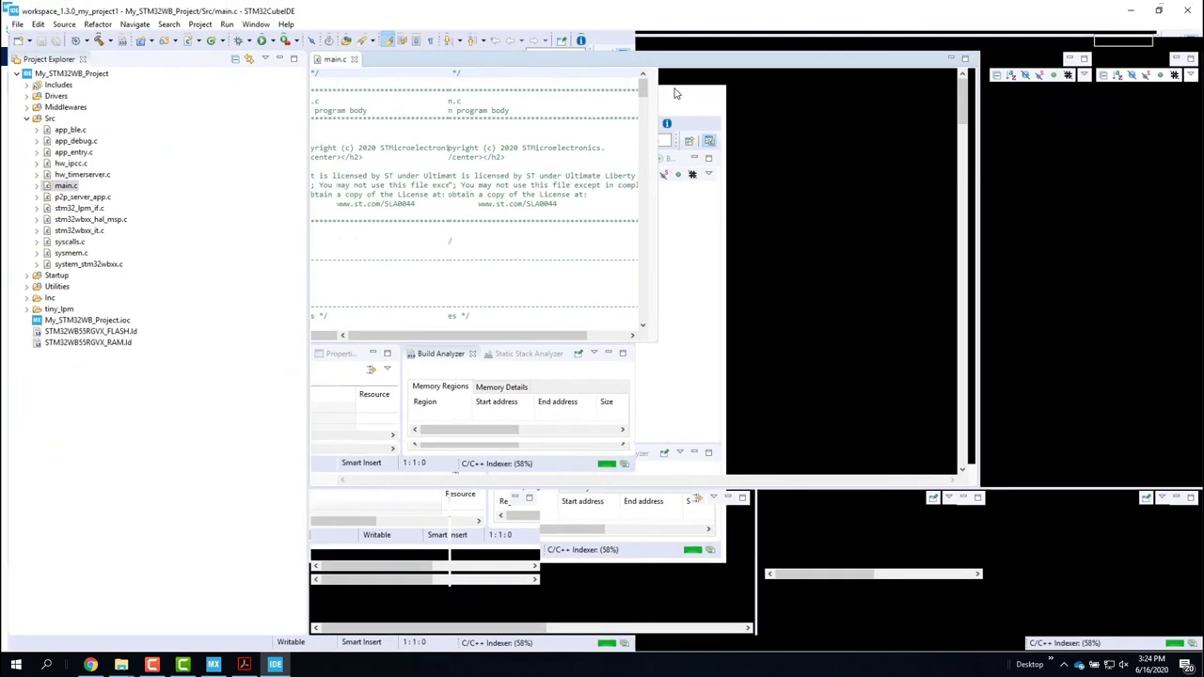
pyautogui.scroll(-20, 581, 232)
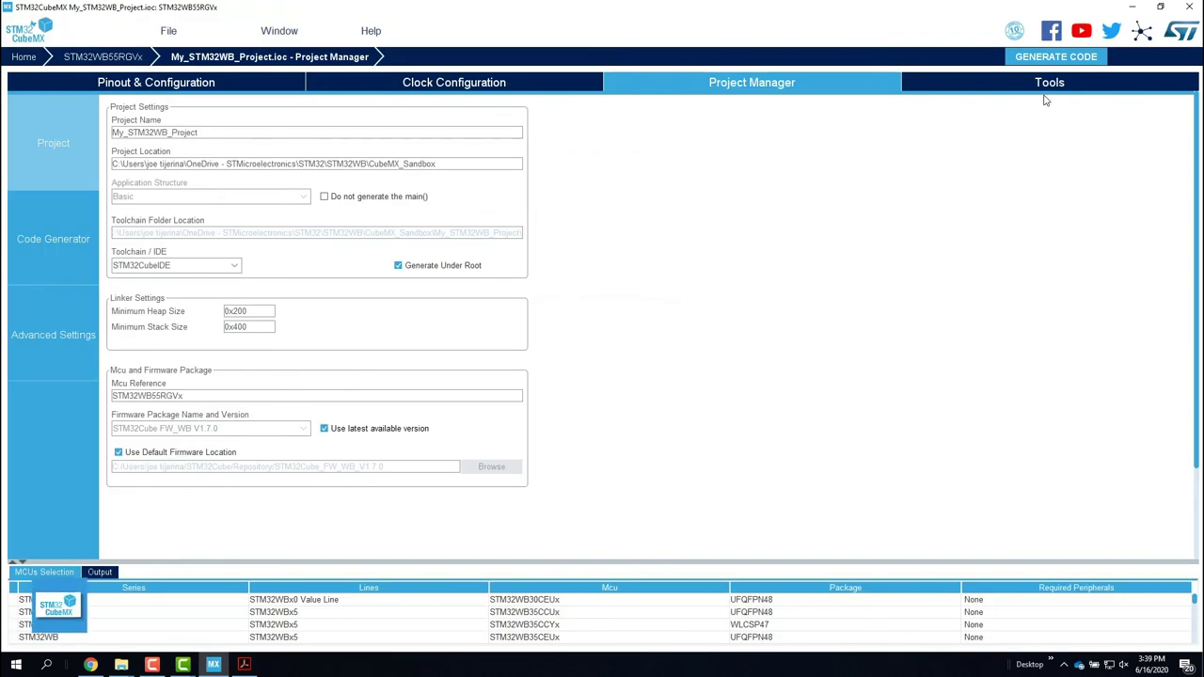
# In STM32CubeMX's power consumption calculator, set the BLE mode to Advertising and view the resulting BLE consumption estimates.
pyautogui.click(1048, 85)
pyautogui.moveTo(258, 442)
pyautogui.mouseDown()
pyautogui.moveTo(47, 455)
pyautogui.moveTo(264, 447)
pyautogui.mouseUp()
pyautogui.scroll(-3, 185, 456)
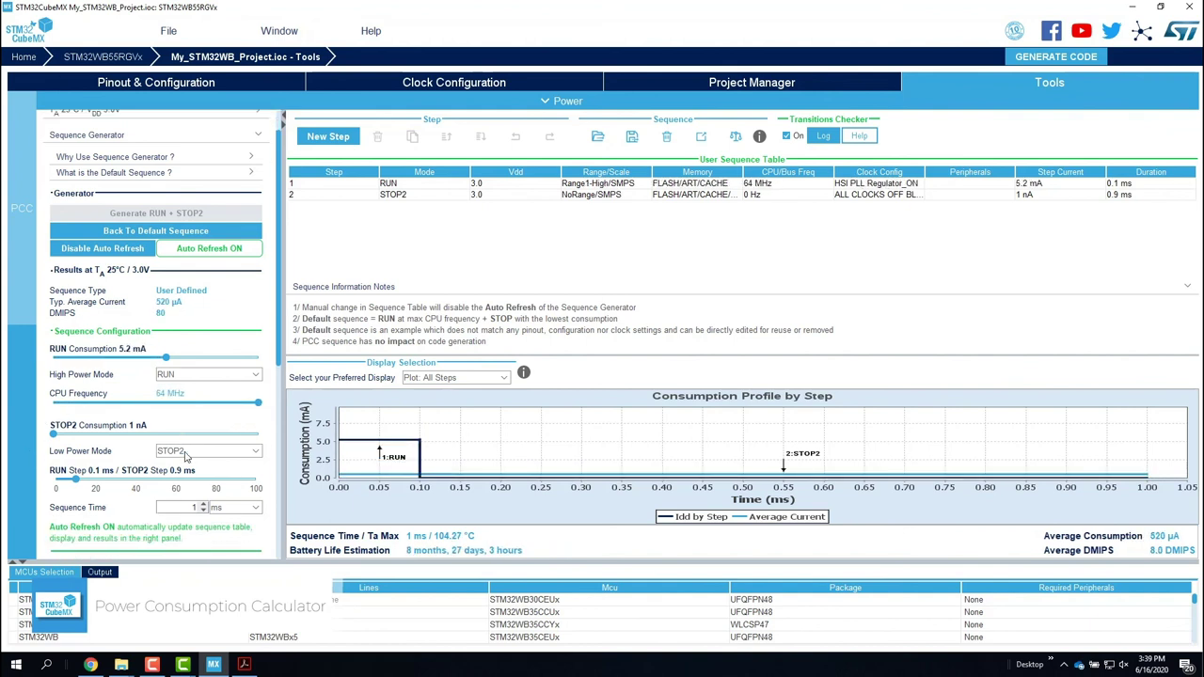
pyautogui.scroll(-3, 185, 456)
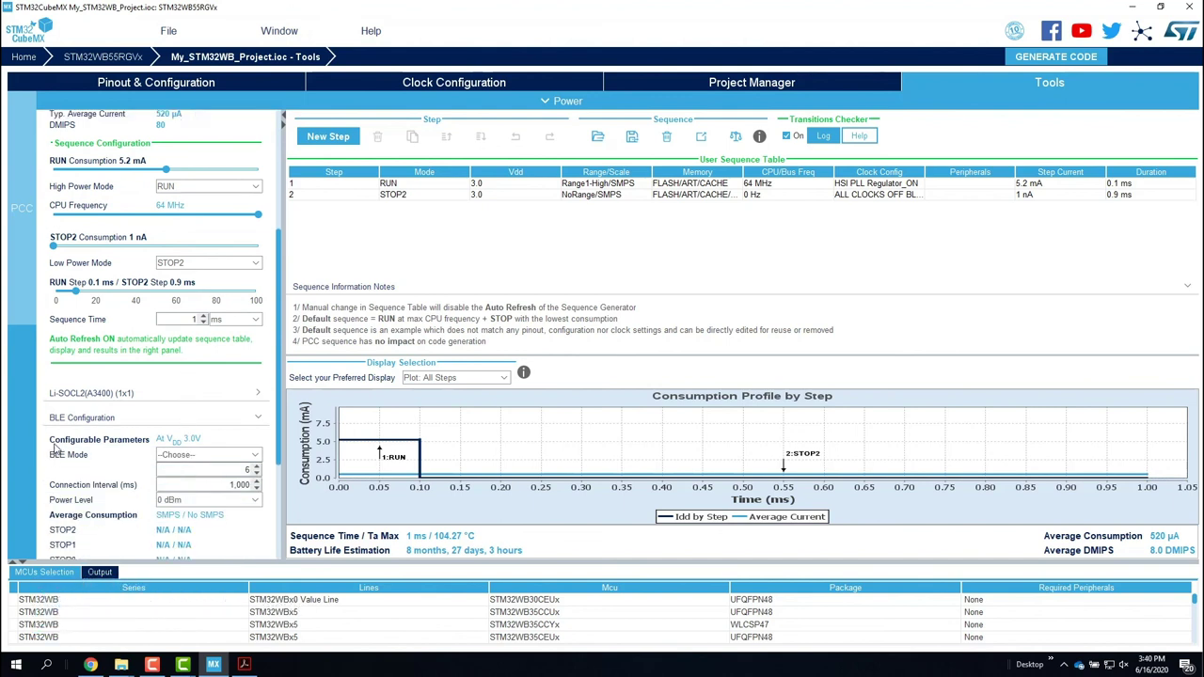
pyautogui.click(198, 458)
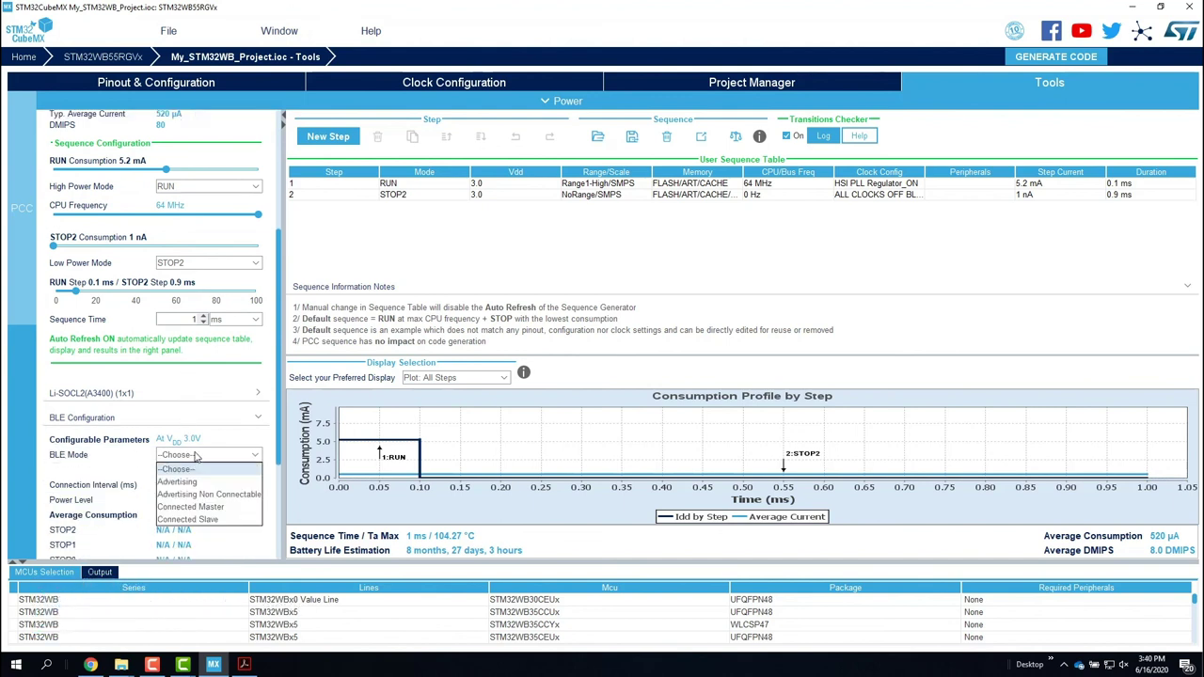
pyautogui.click(177, 482)
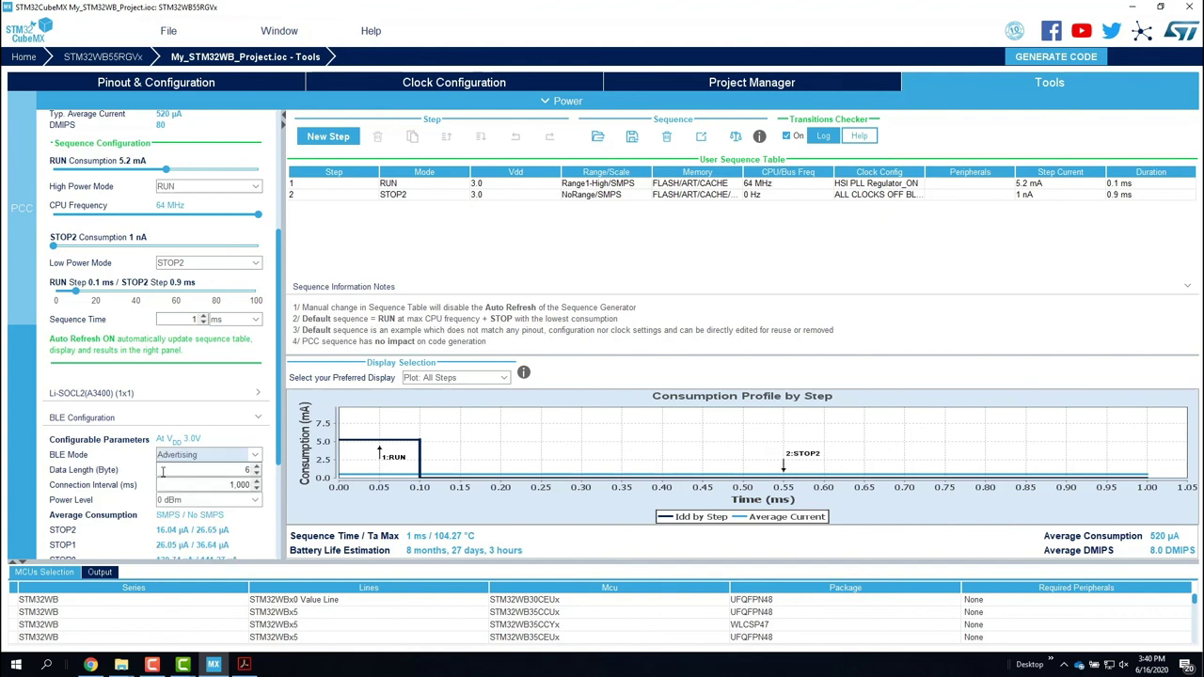
pyautogui.scroll(-4, 125, 459)
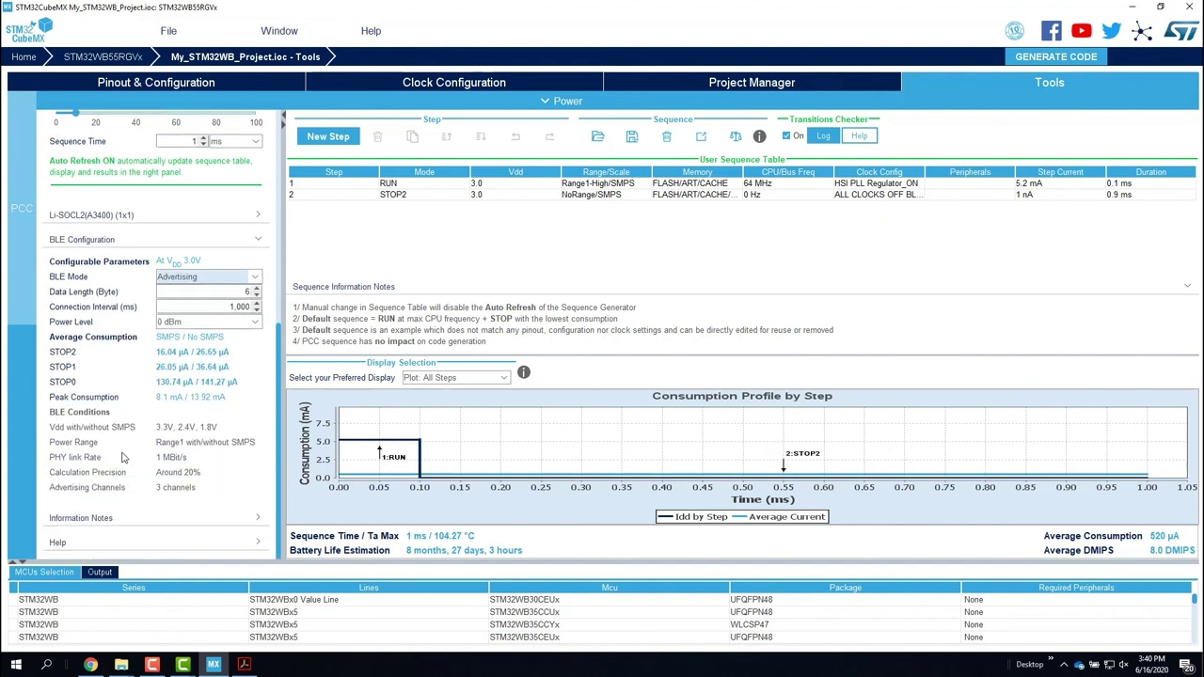